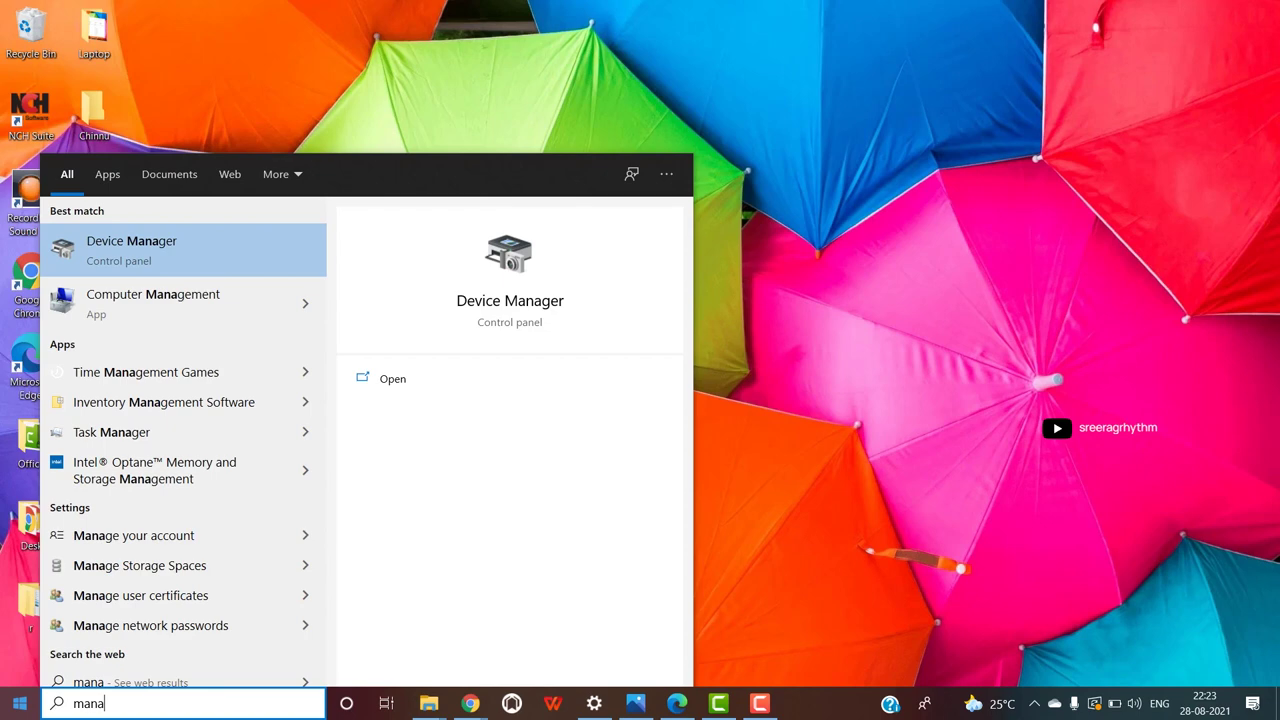
Open Computer Management from the search results and show Disk Management.
key("Down")
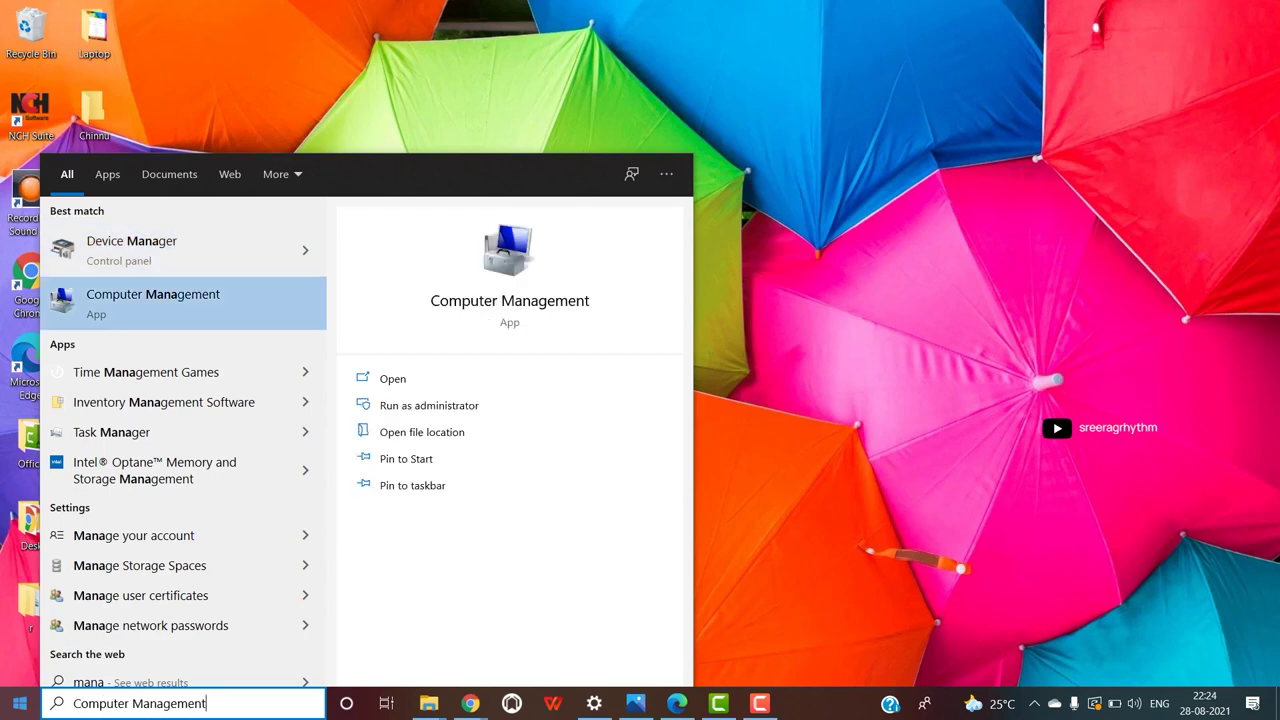
key("Return")
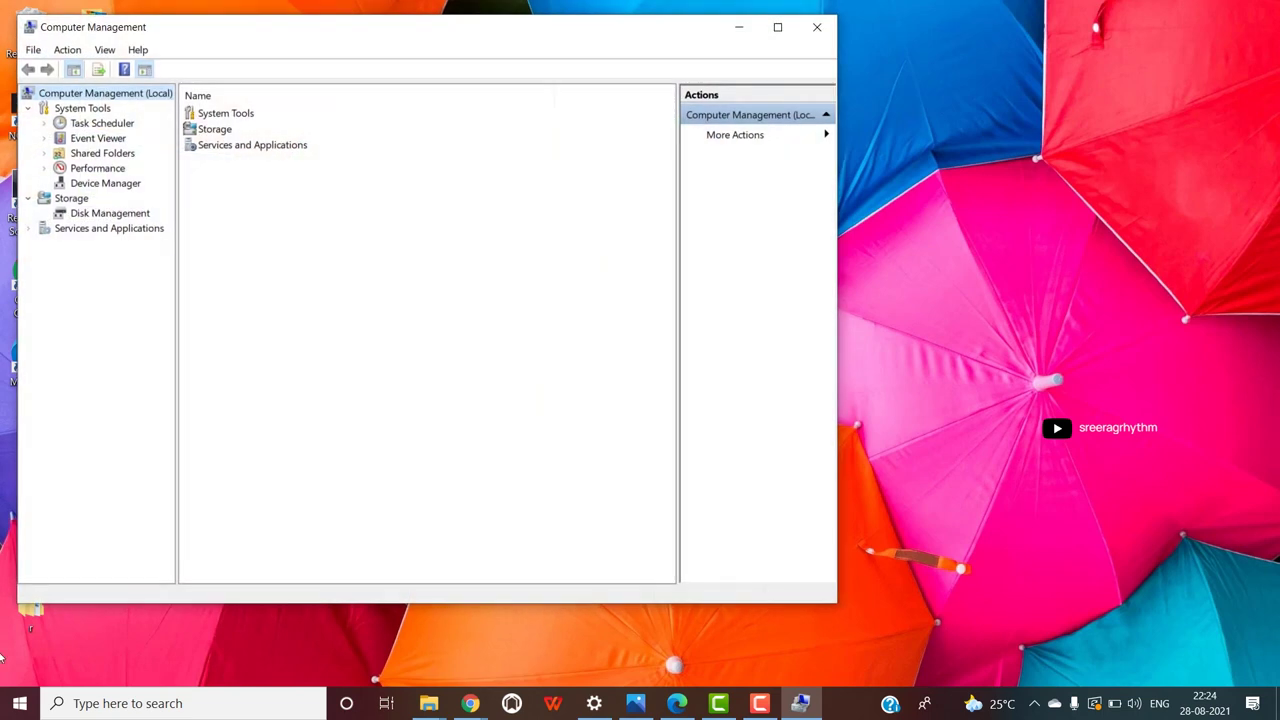
left_click(124, 214)
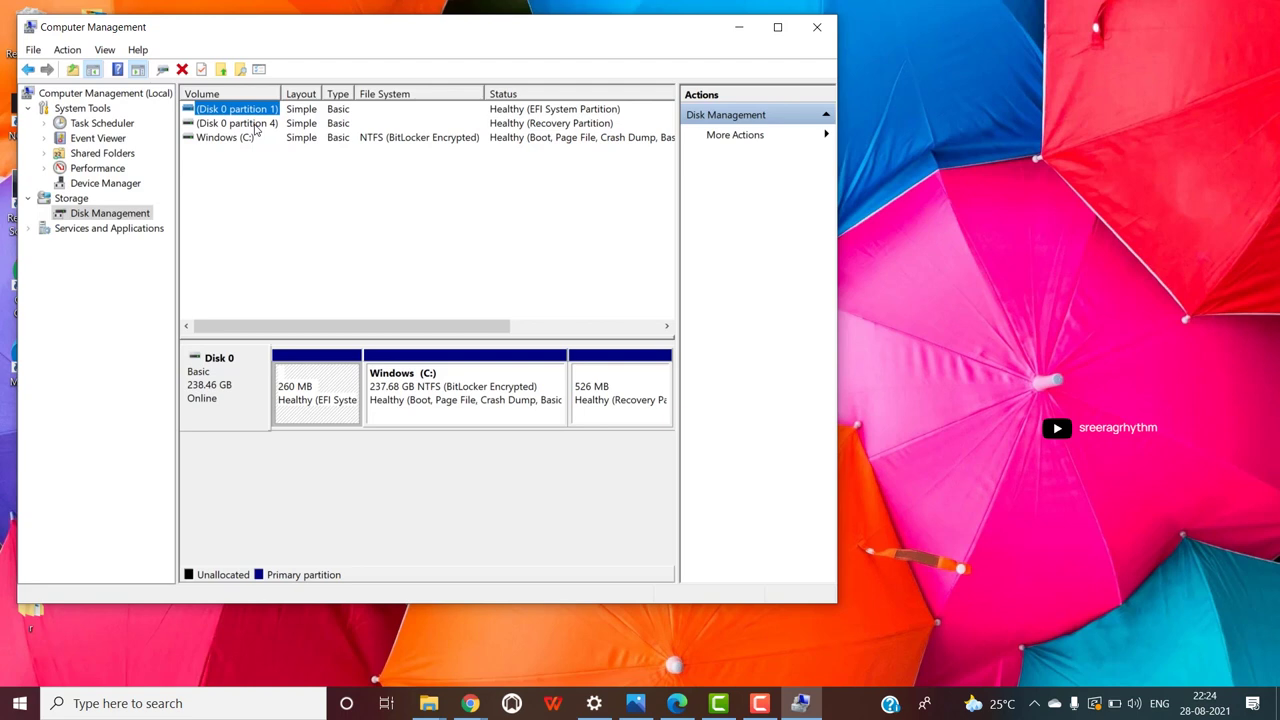
Select the Windows (C:) volume and open its Shrink Volume dialog.
left_click(344, 149)
left_click(220, 140)
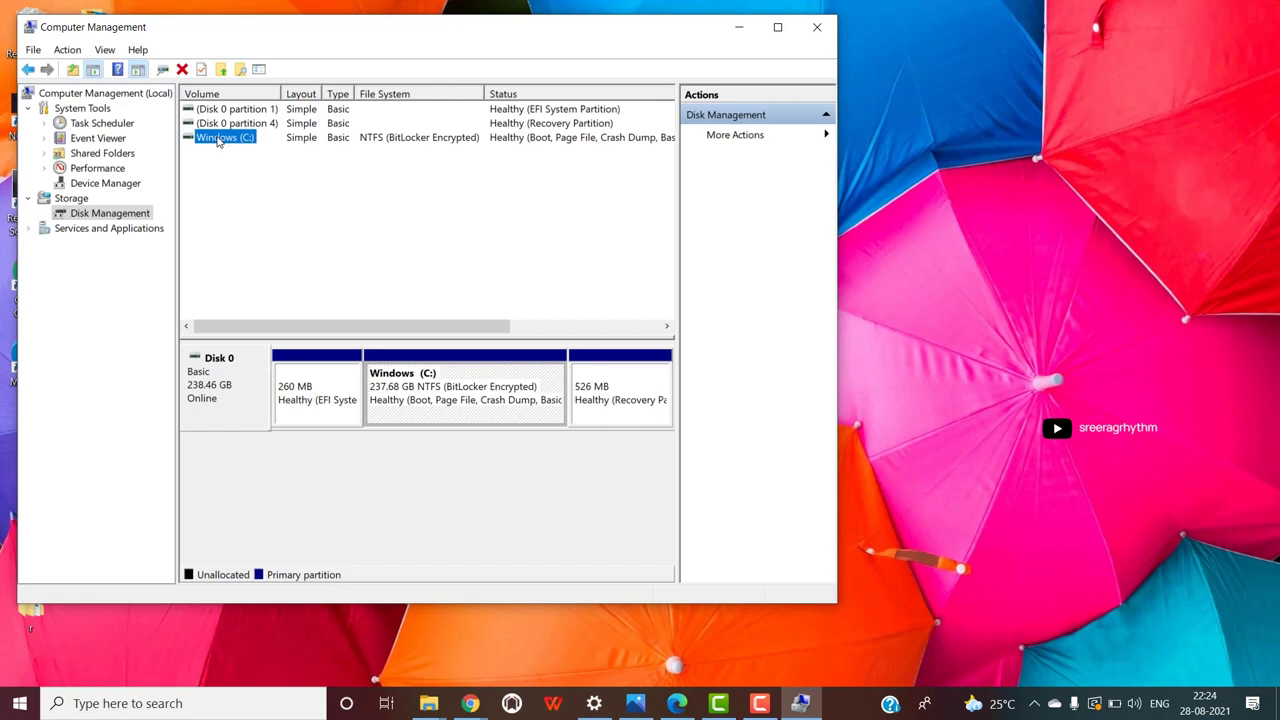
right_click(219, 141)
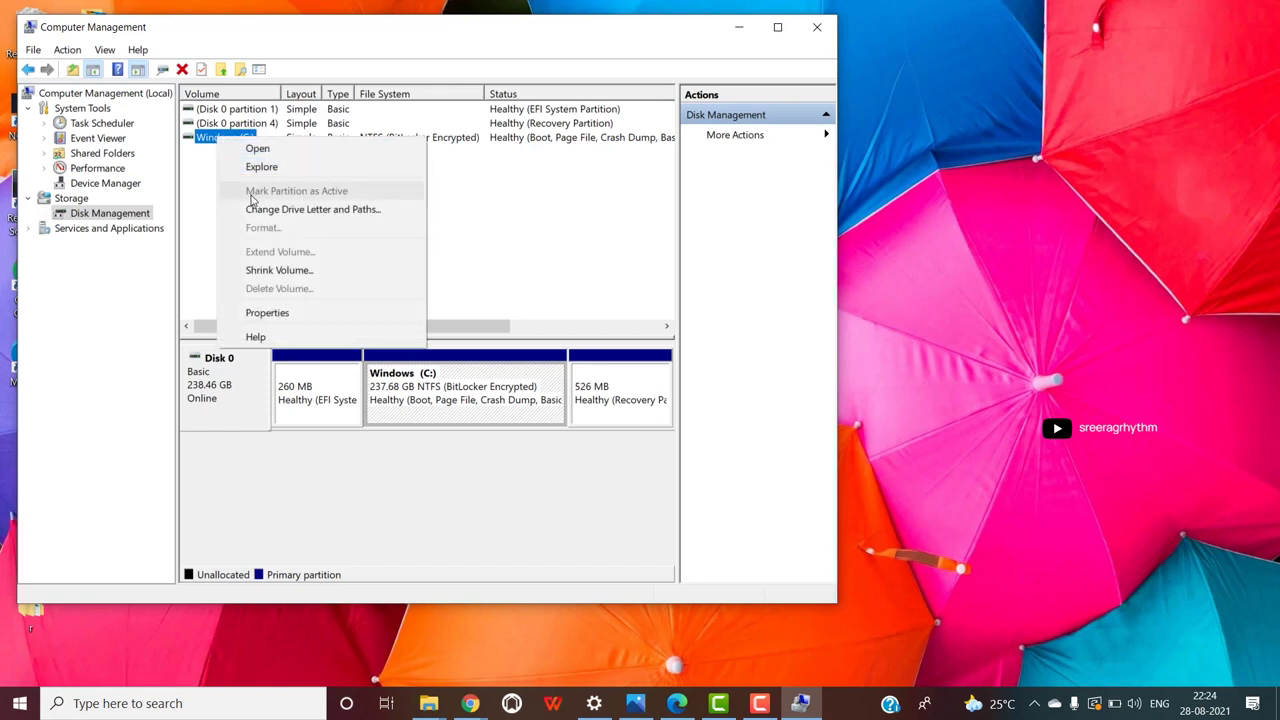
left_click(279, 270)
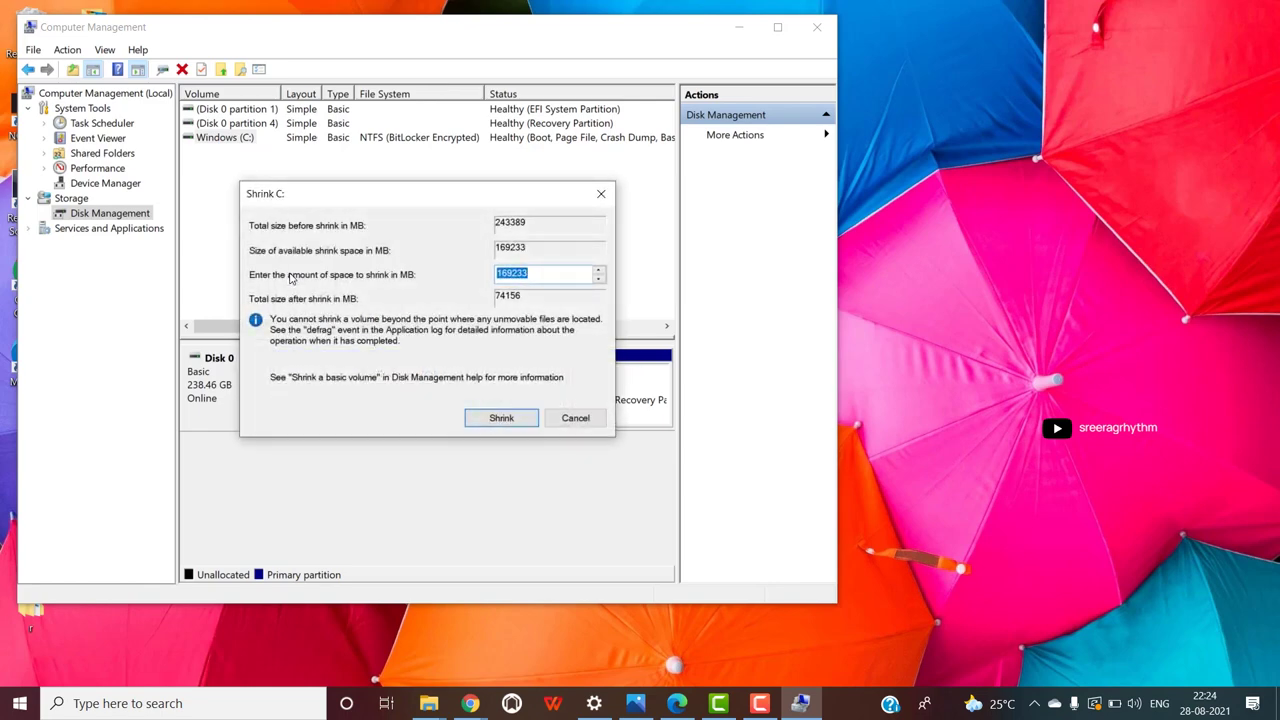
Check the C: drive's free space under This PC in File Explorer, and close that window.
key("super+e")
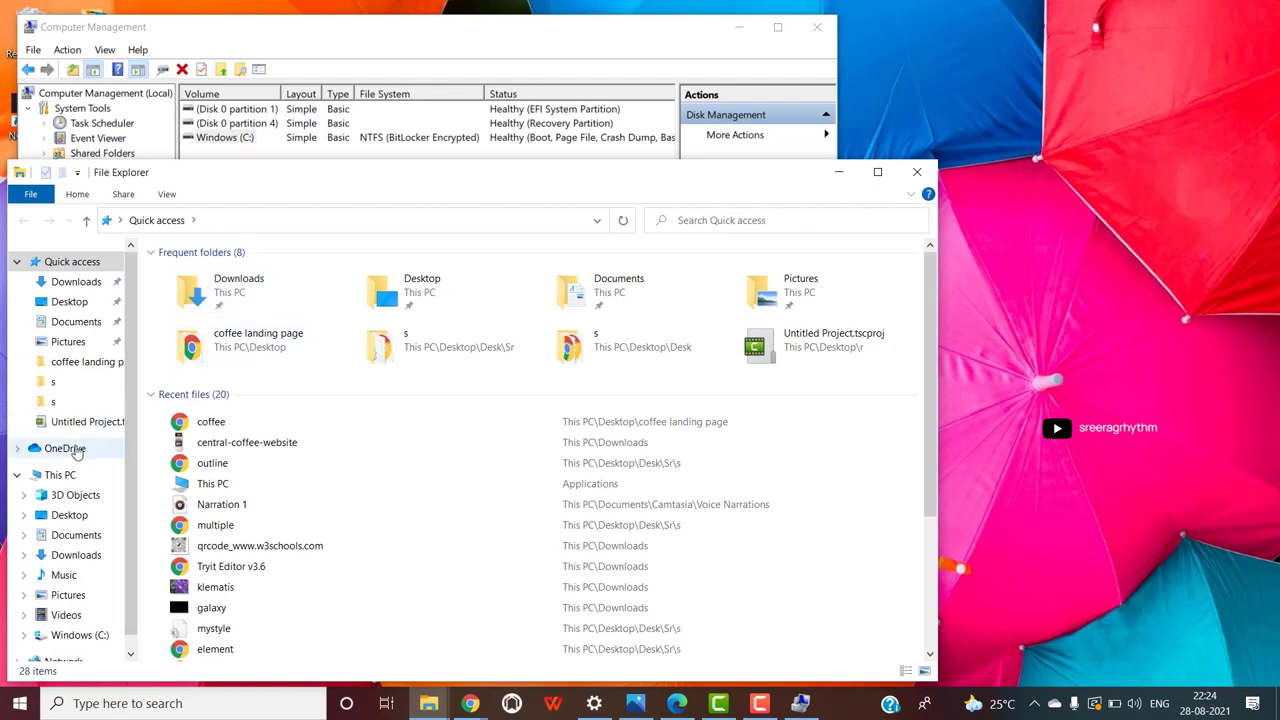
left_click(69, 475)
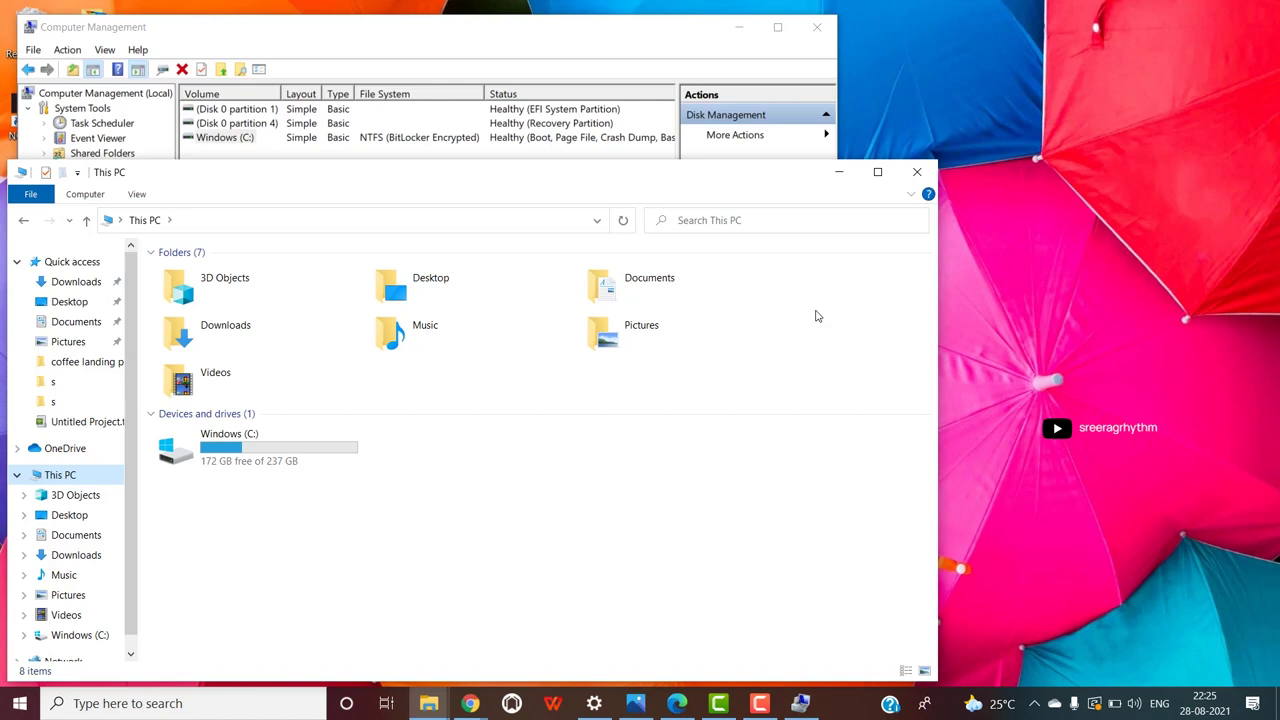
left_click(917, 172)
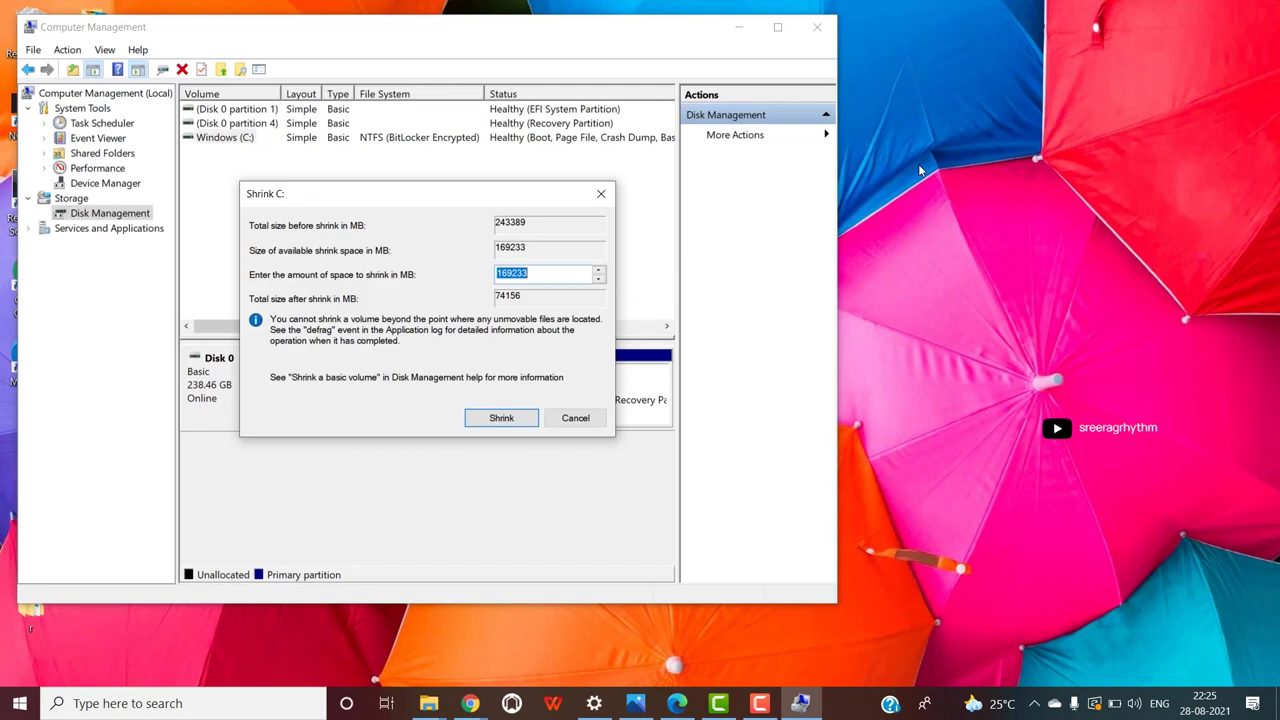
Switch to the coffee.html window in Google Chrome and search for "130 GB in MB".
left_click(470, 703)
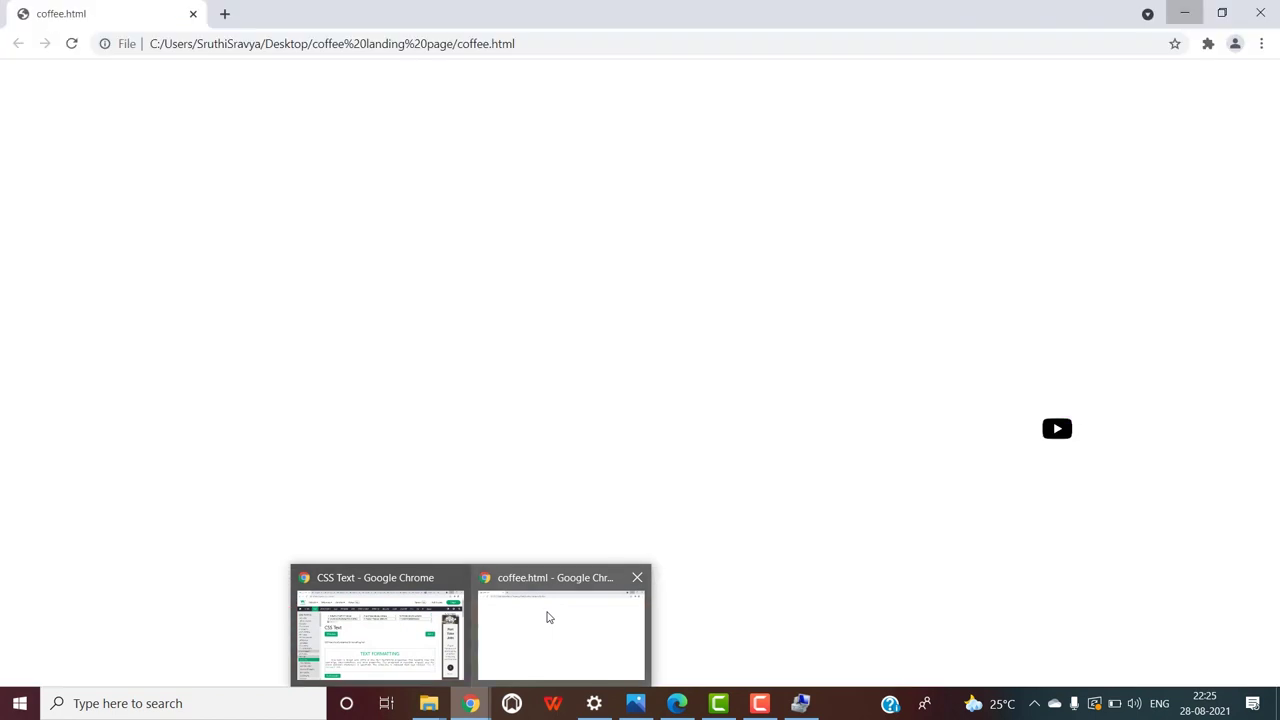
left_click(549, 614)
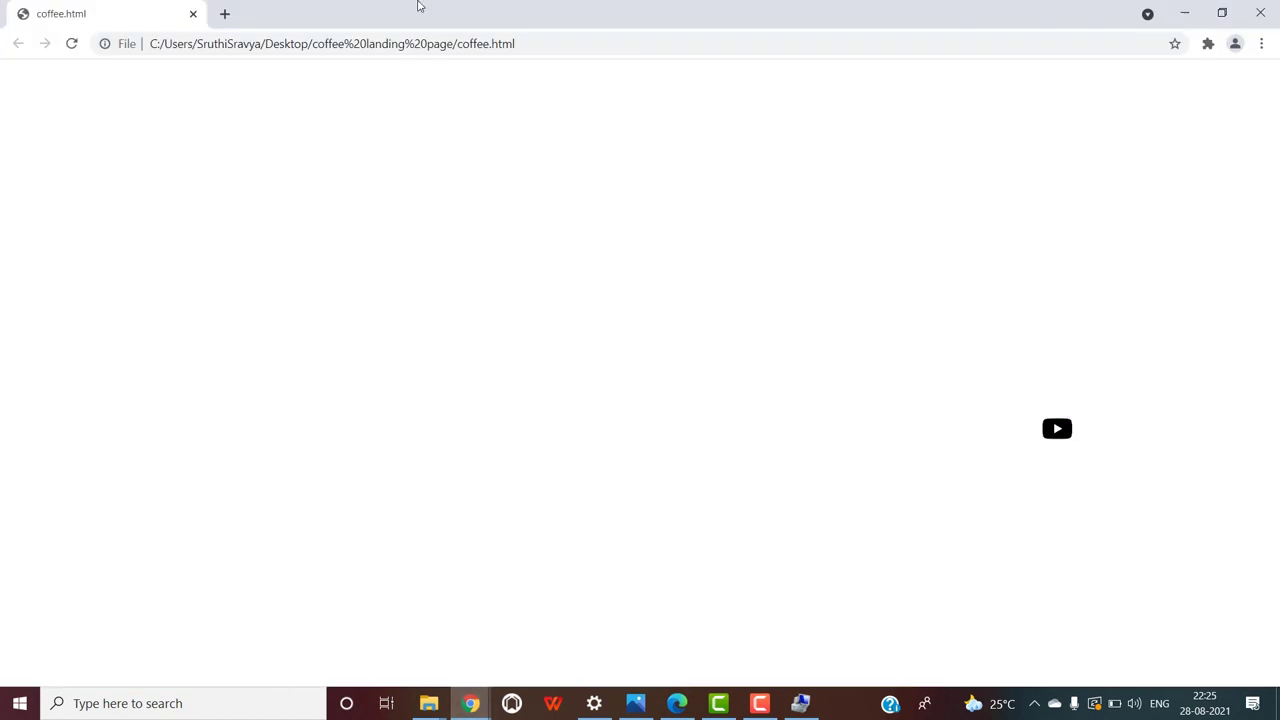
left_click(270, 44)
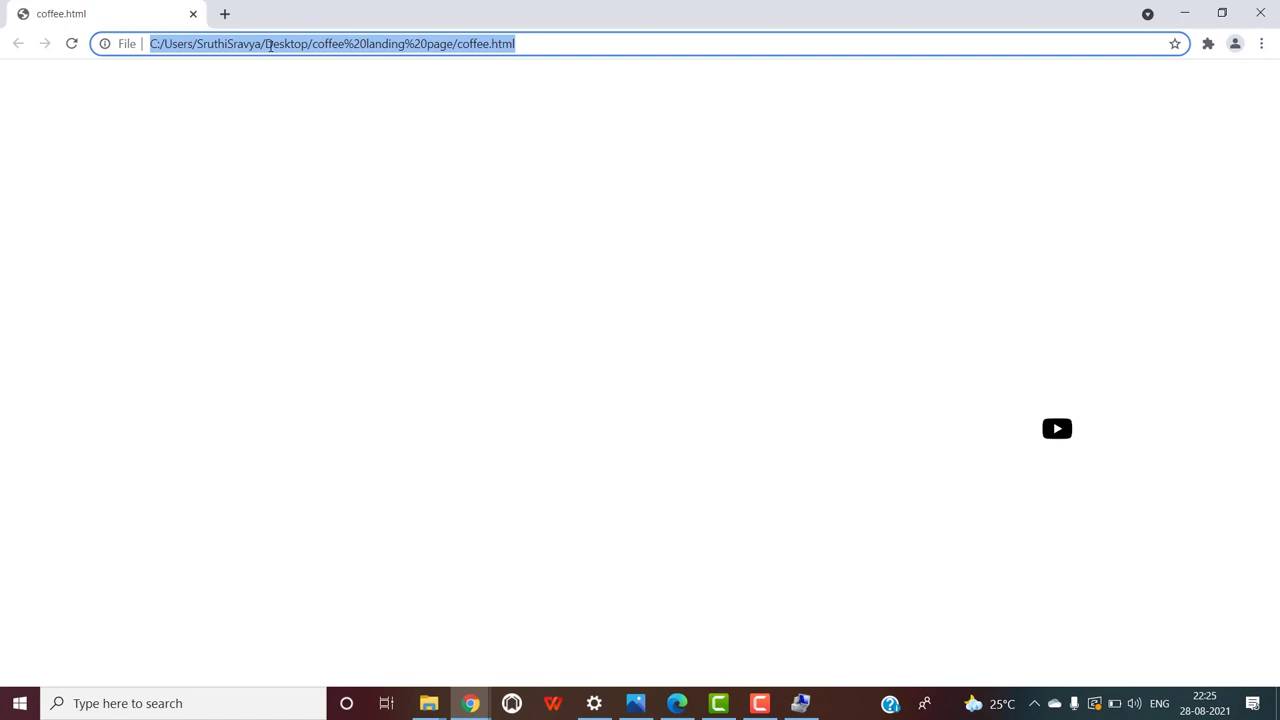
type("130 GB ")
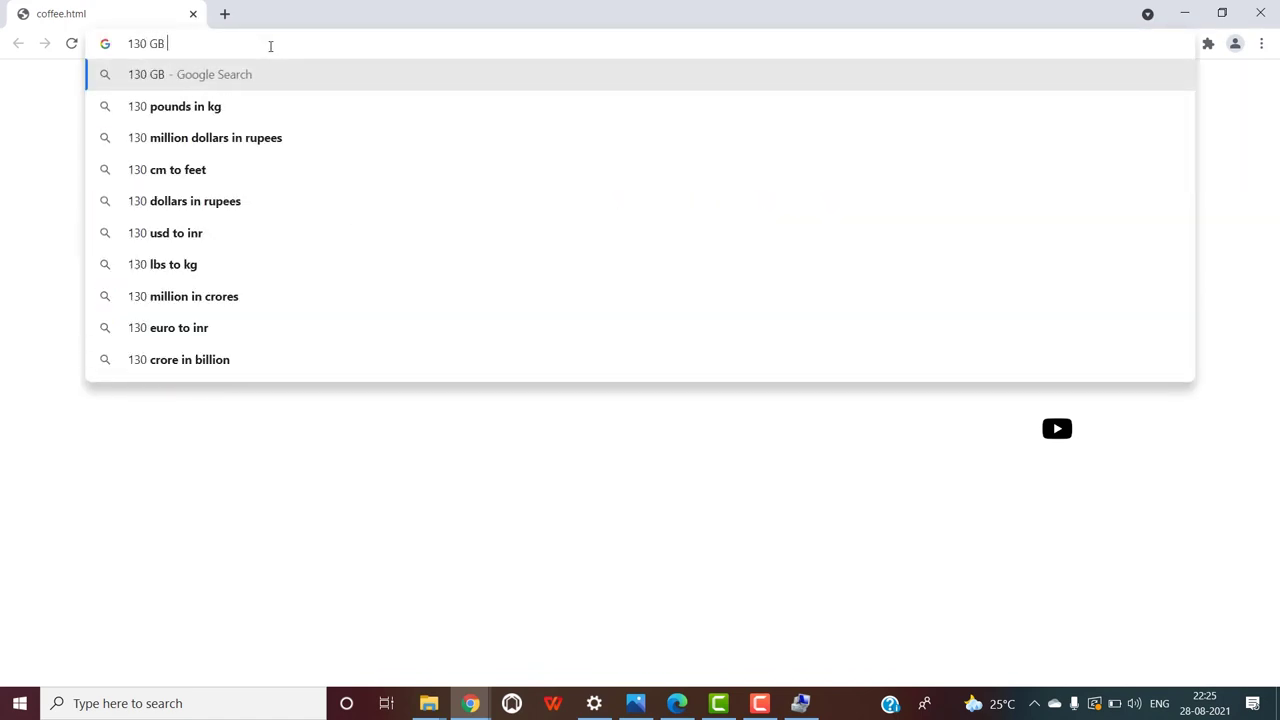
type("in MB")
key("Return")
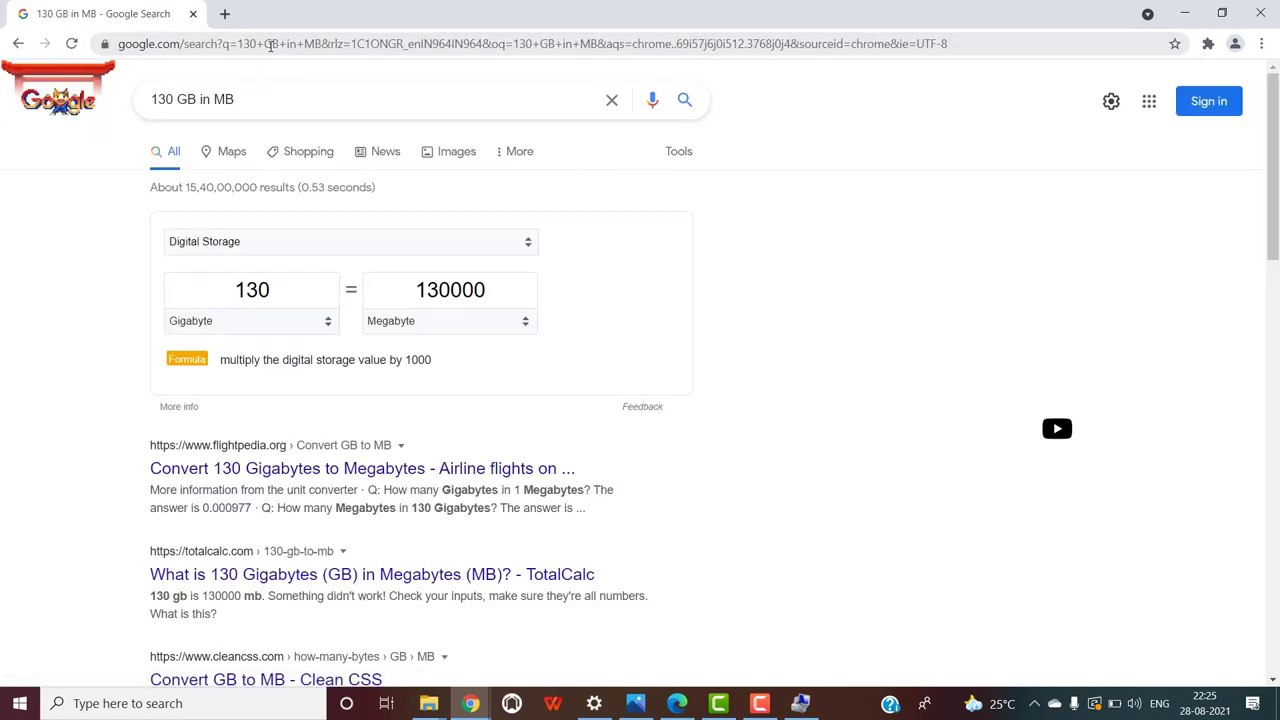
Copy the converted megabyte value from the digital storage converter, undoing its accidental deletion.
double_click(432, 295)
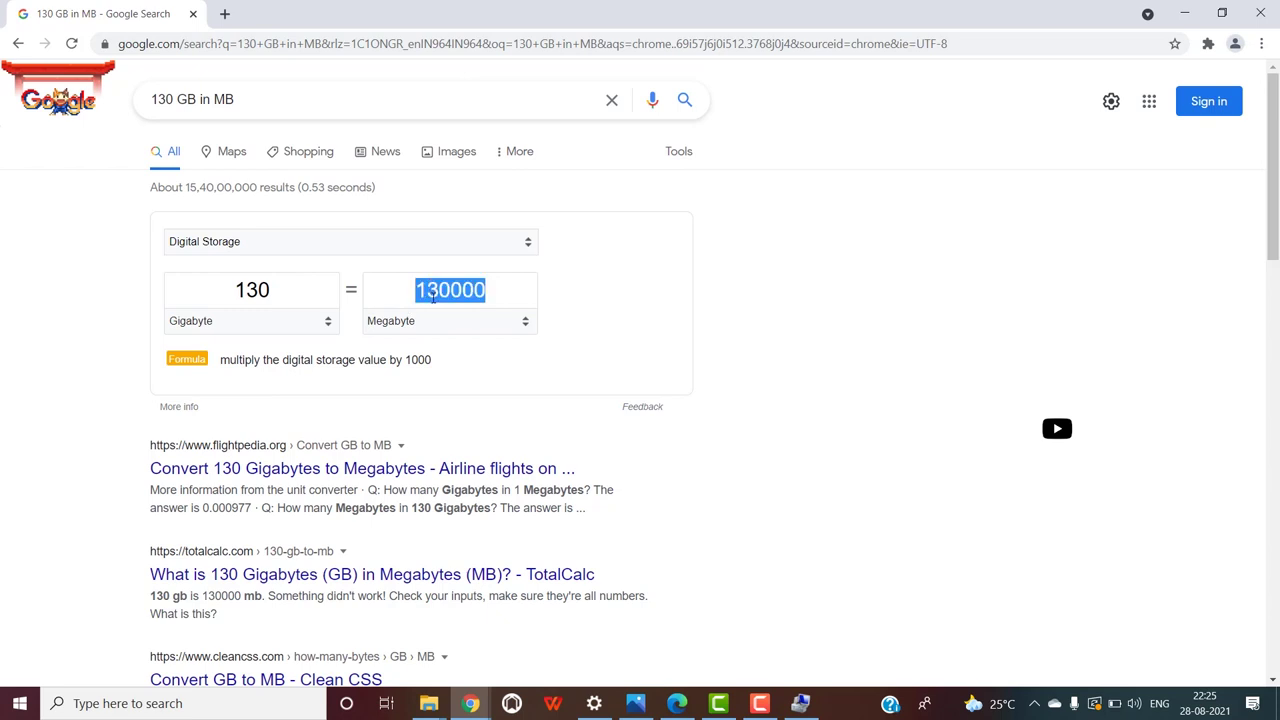
key("BackSpace")
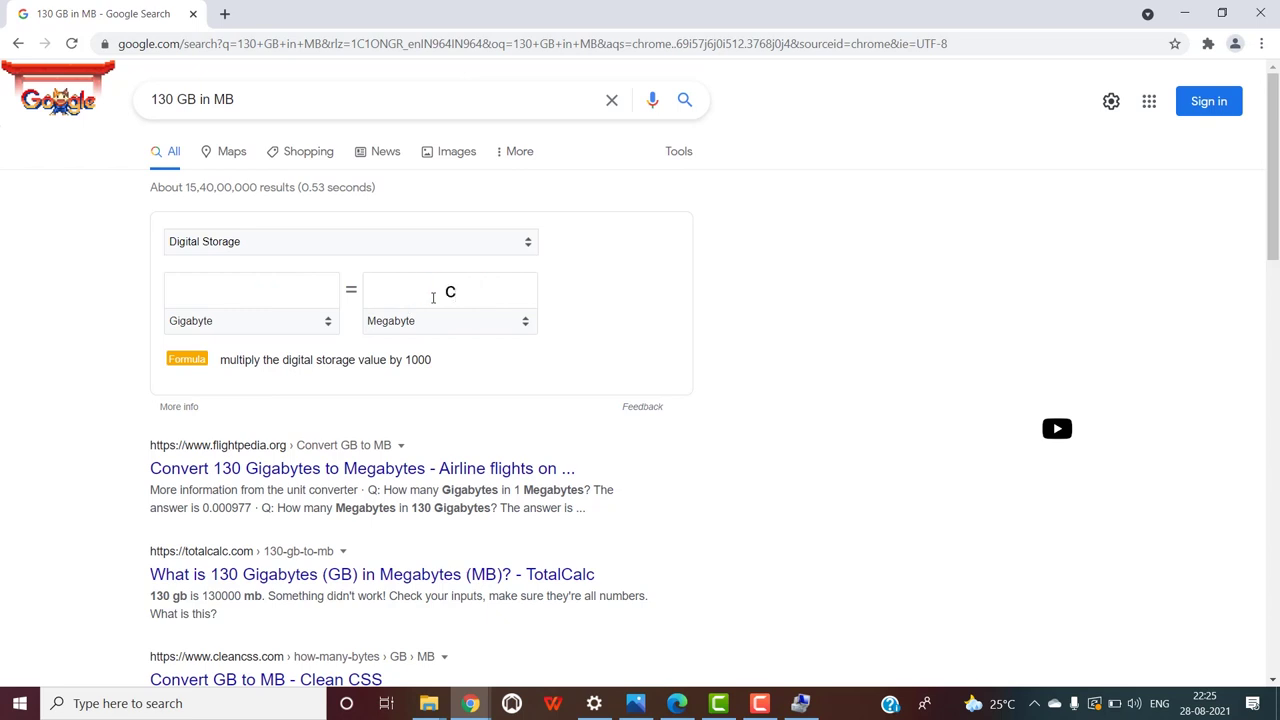
key("ctrl+z")
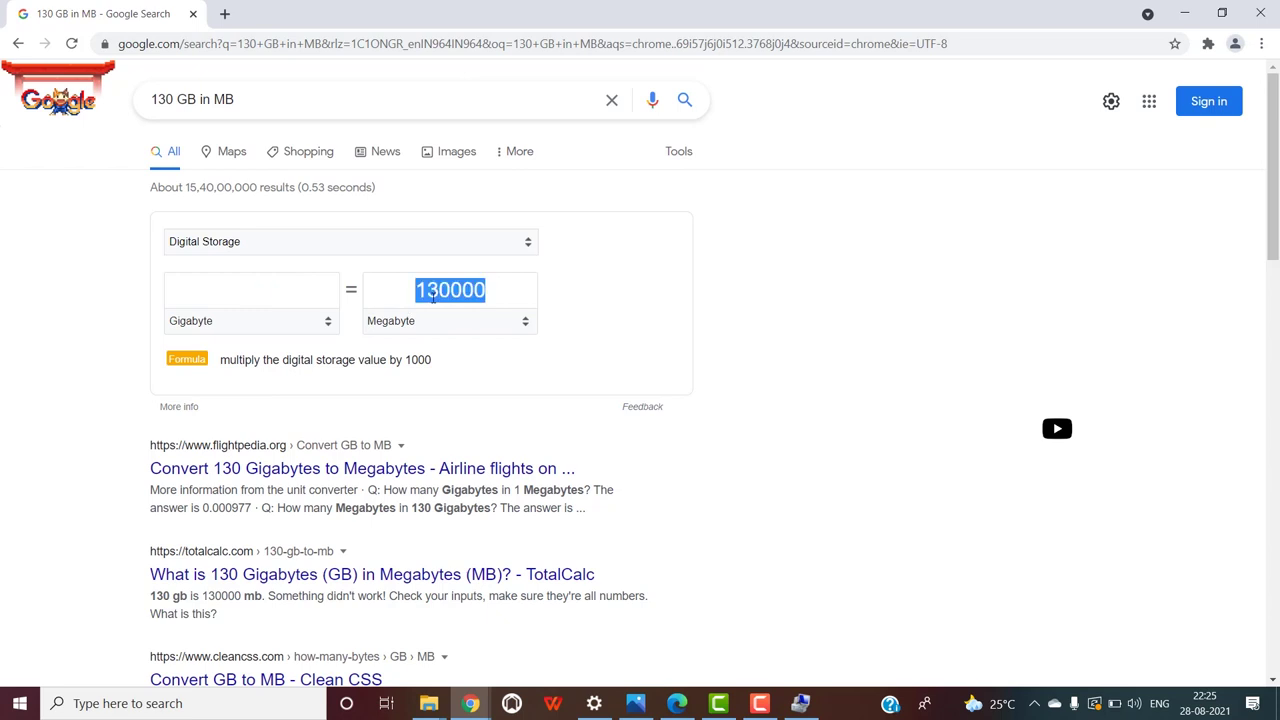
right_click(440, 292)
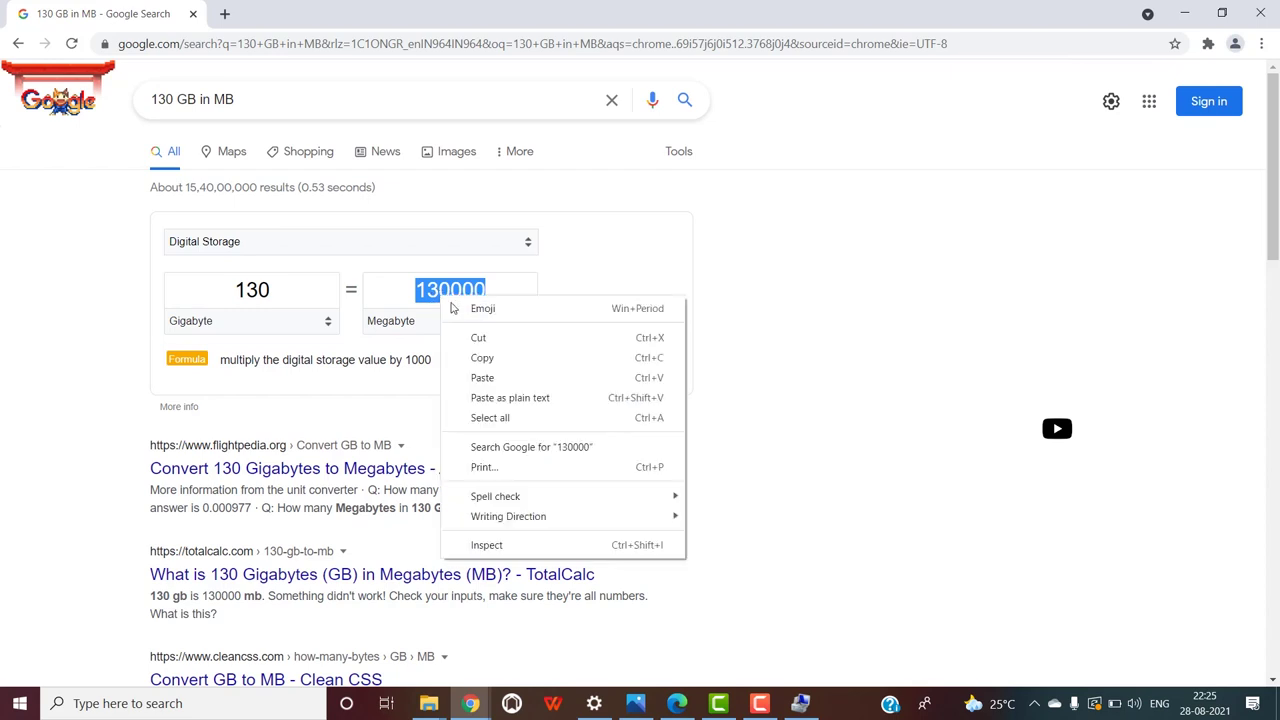
left_click(487, 371)
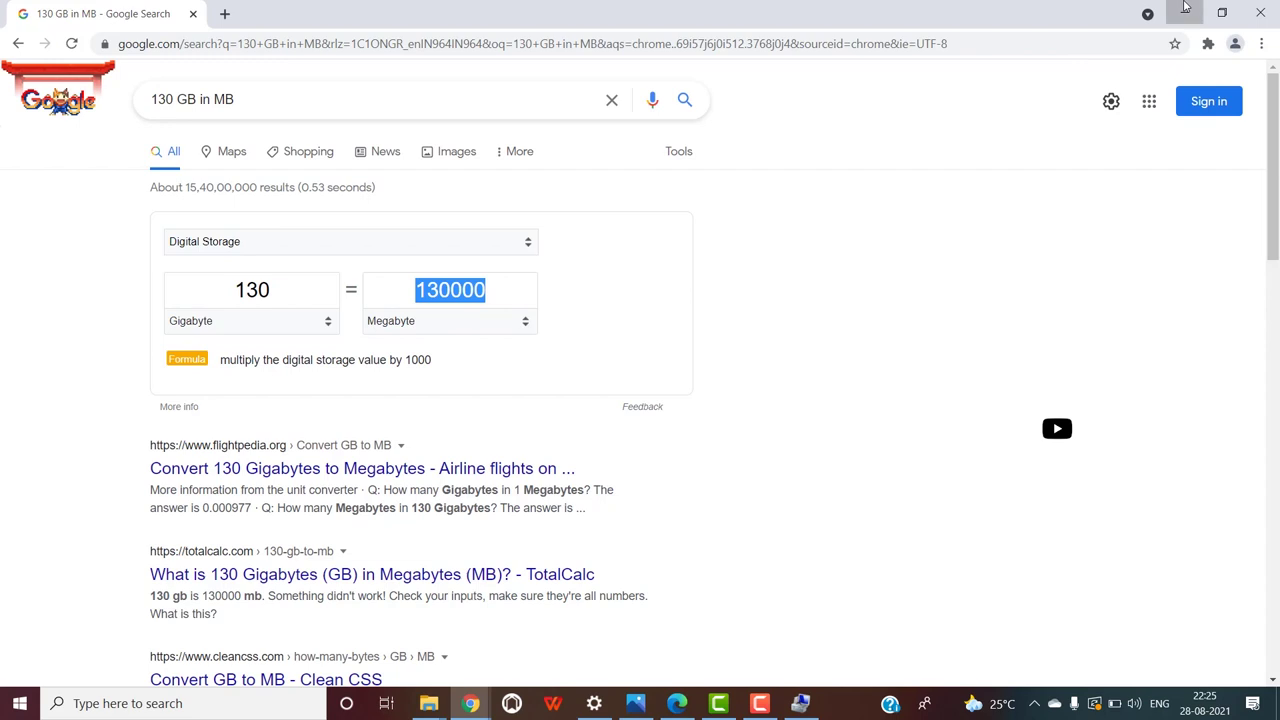
Return to the Shrink C: dialog in Computer Management and shrink the volume by 130000 MB.
left_click(1185, 7)
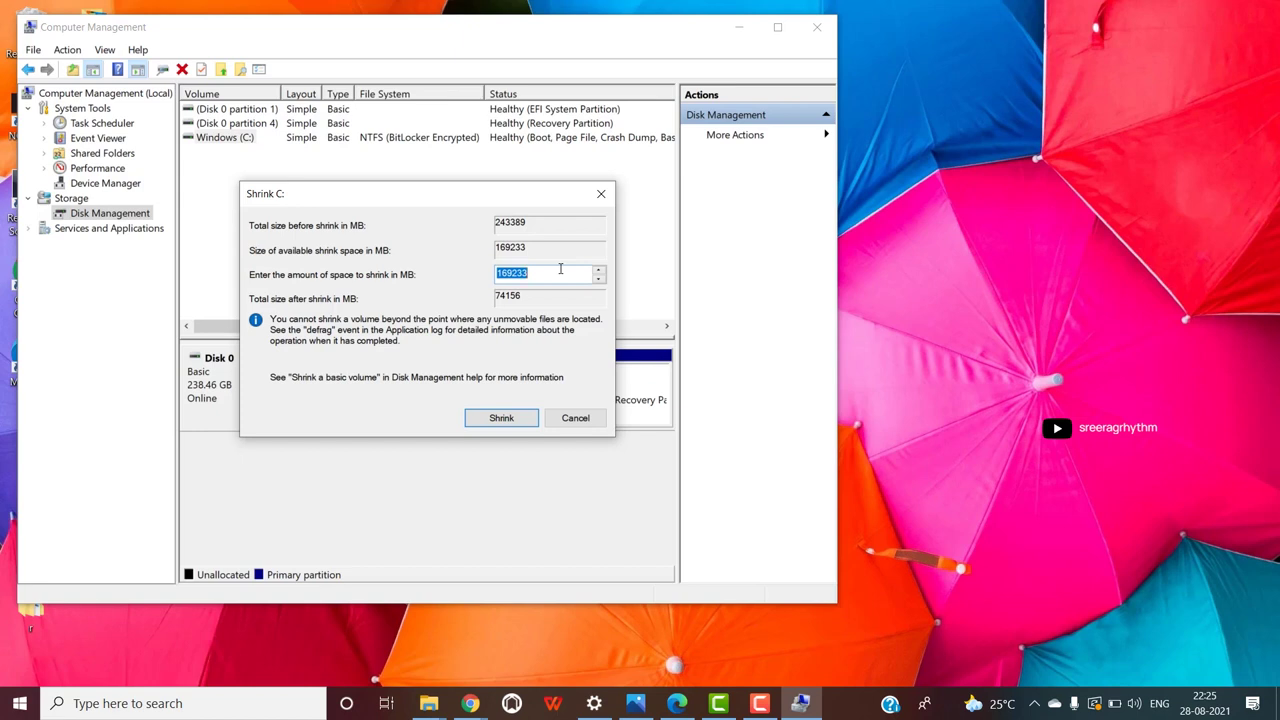
type("130000")
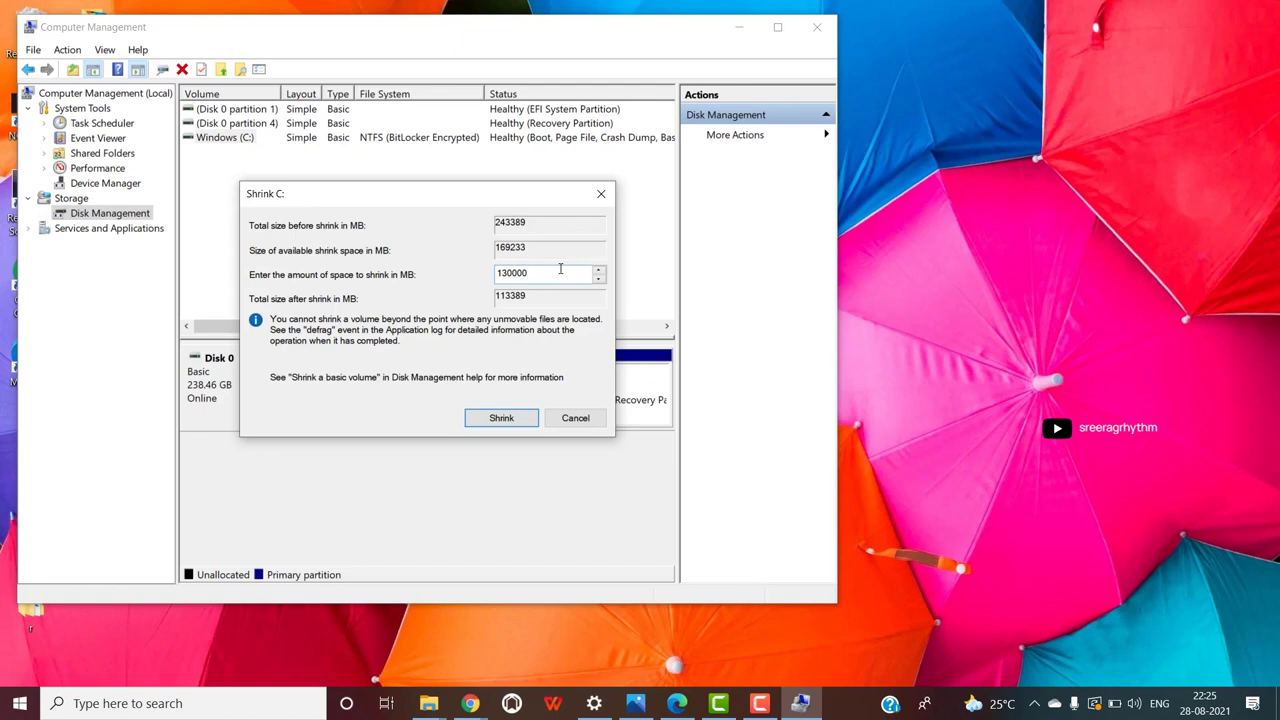
left_click(491, 420)
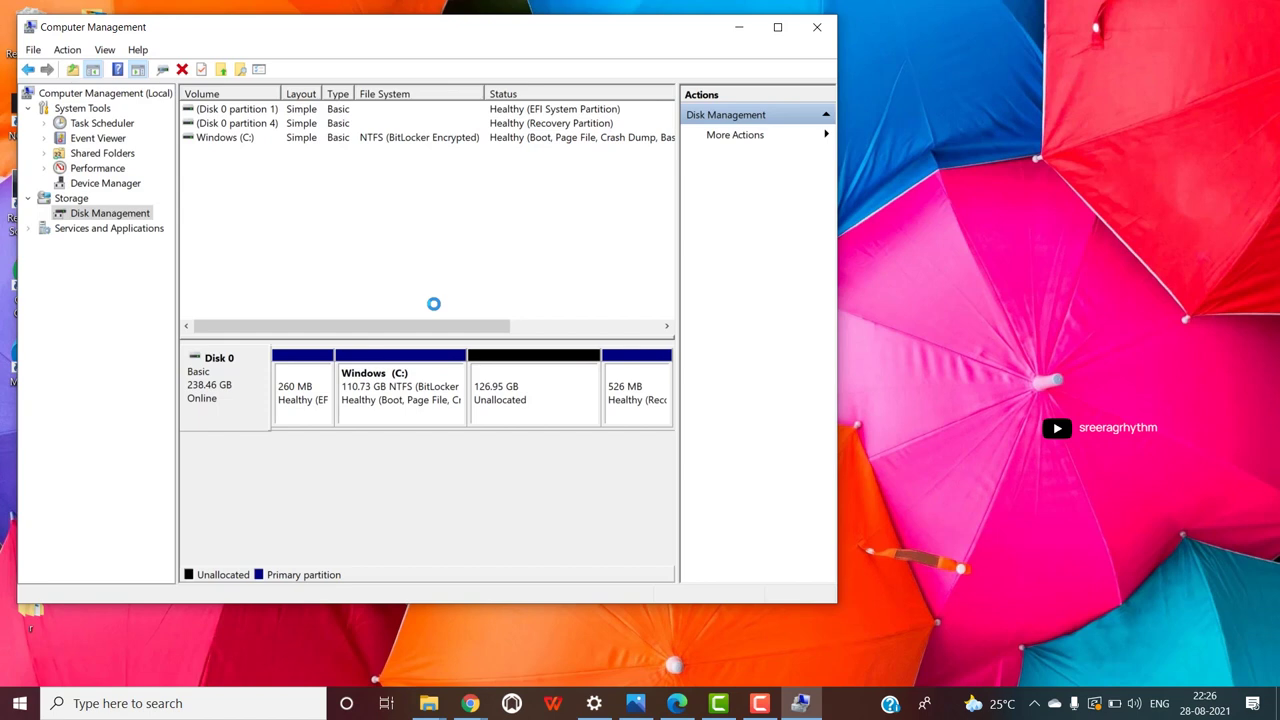
Start a new simple volume in Disk 0's unallocated space, with a size of 129999 MB and drive letter D.
right_click(514, 403)
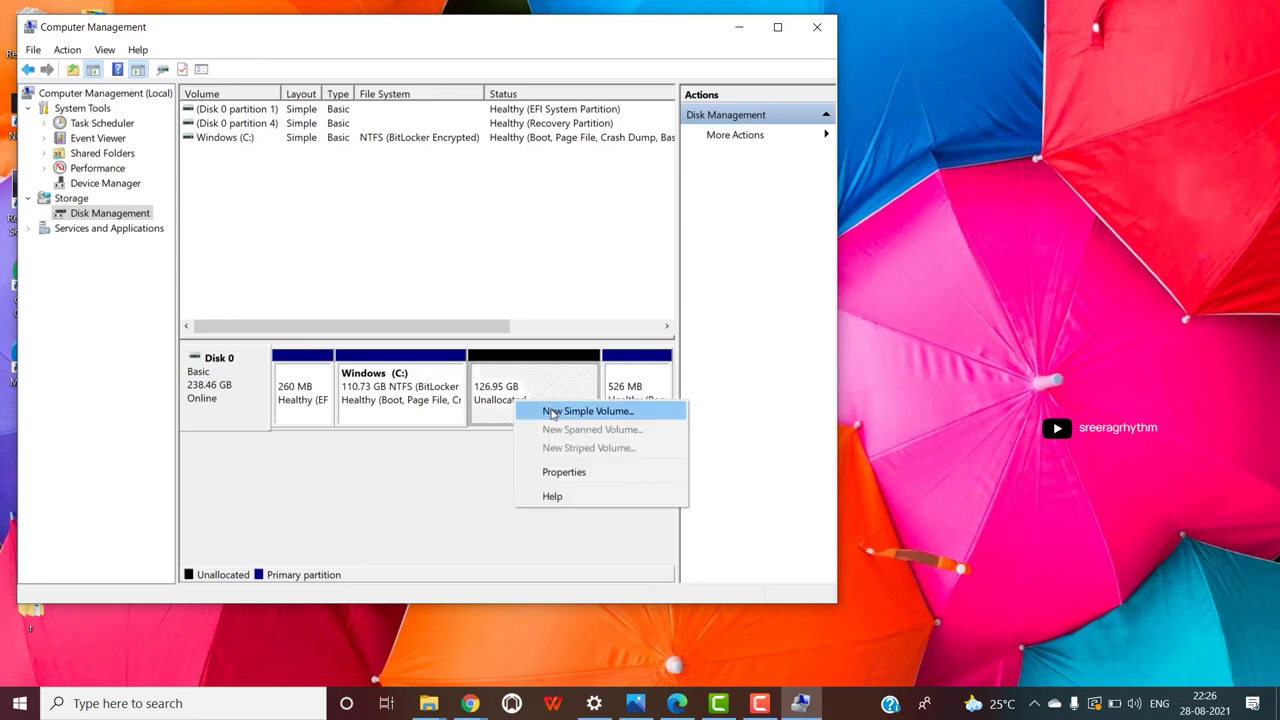
left_click(553, 412)
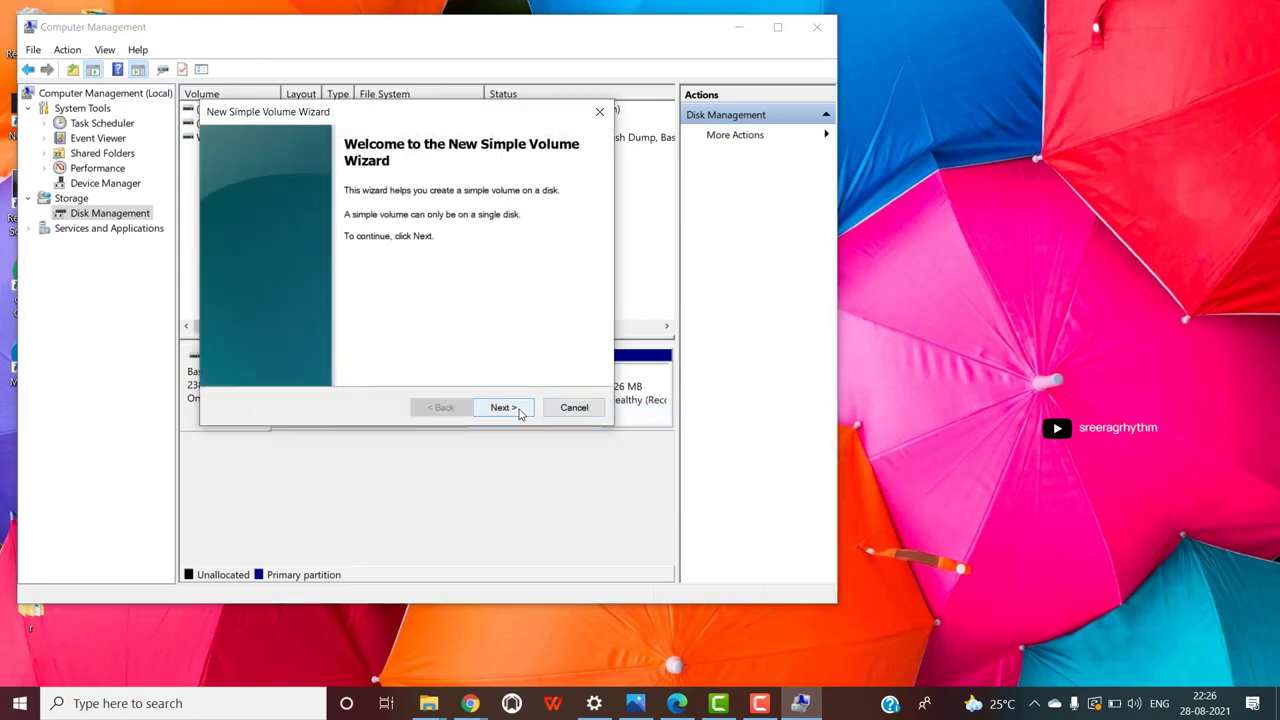
left_click(505, 408)
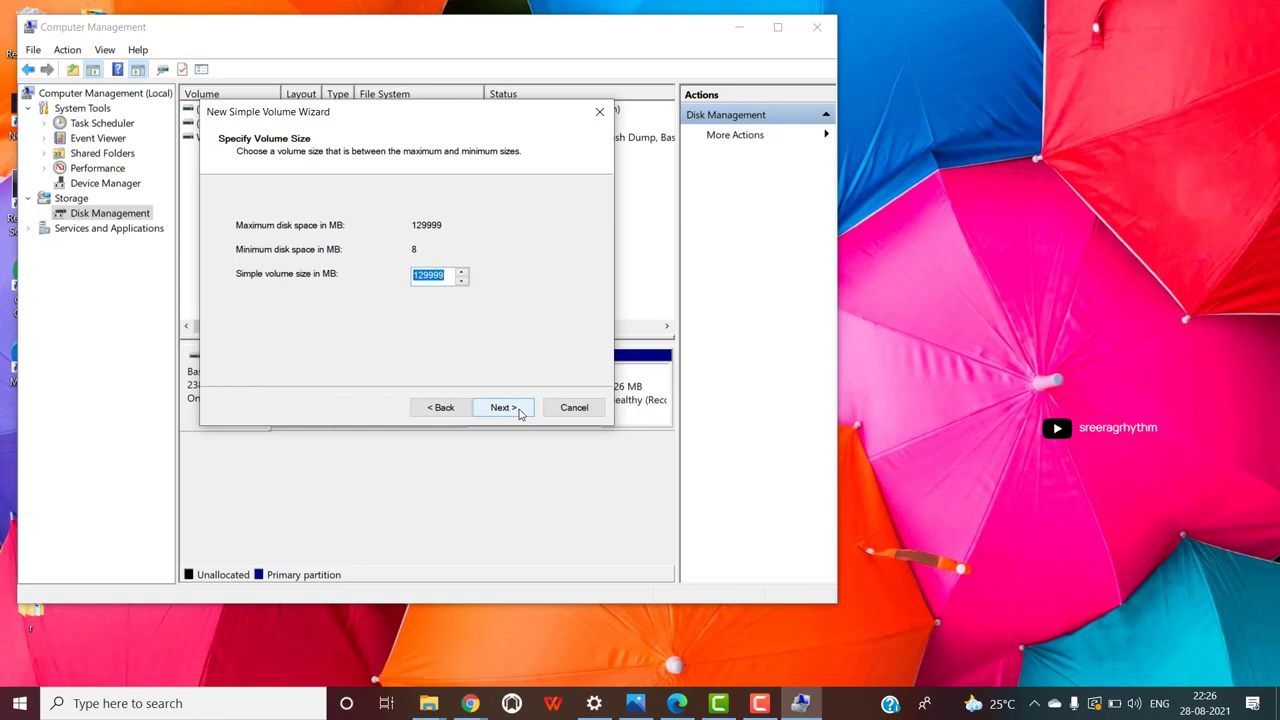
left_click(503, 408)
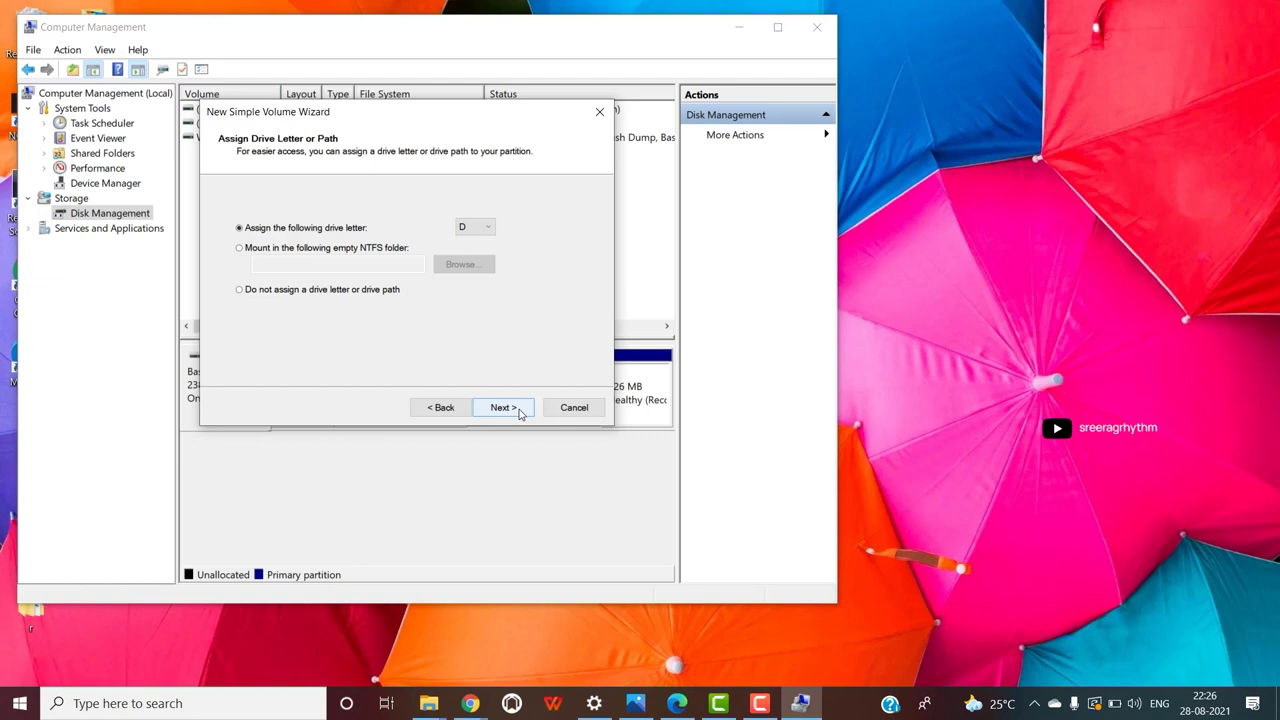
left_click(519, 413)
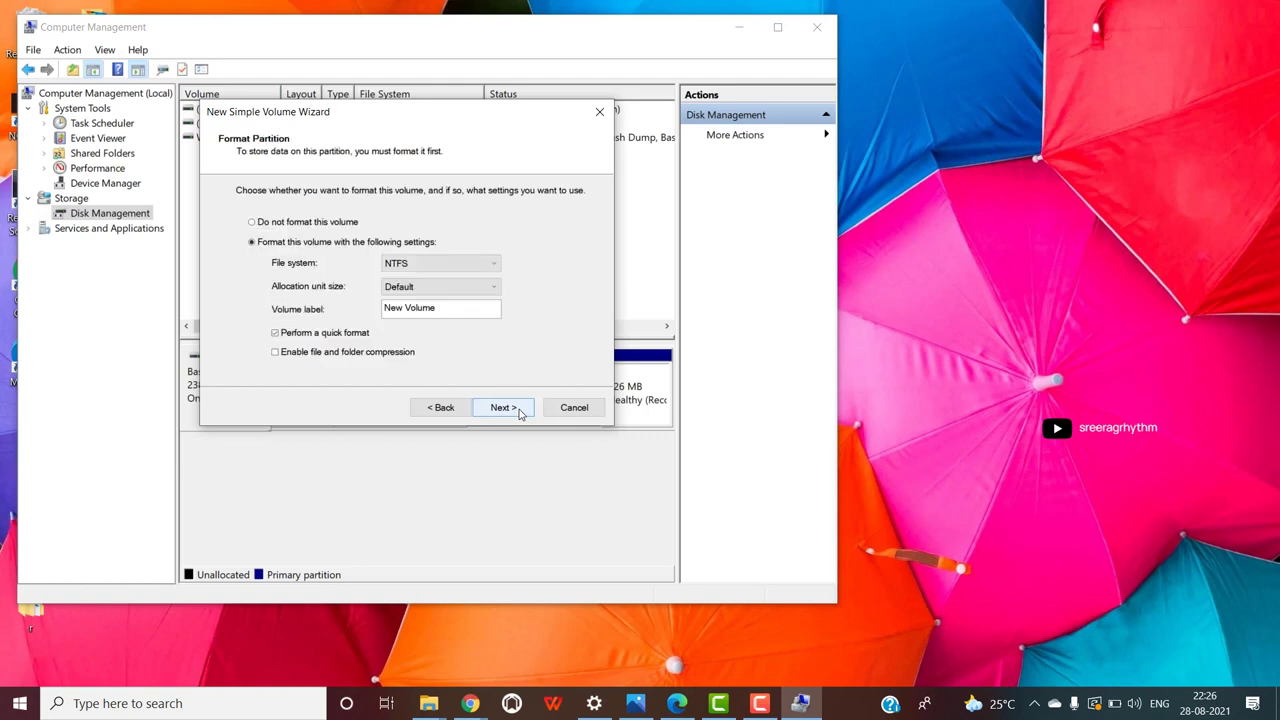
Keep the default allocation unit size and set the new volume's label to D.
left_click(415, 287)
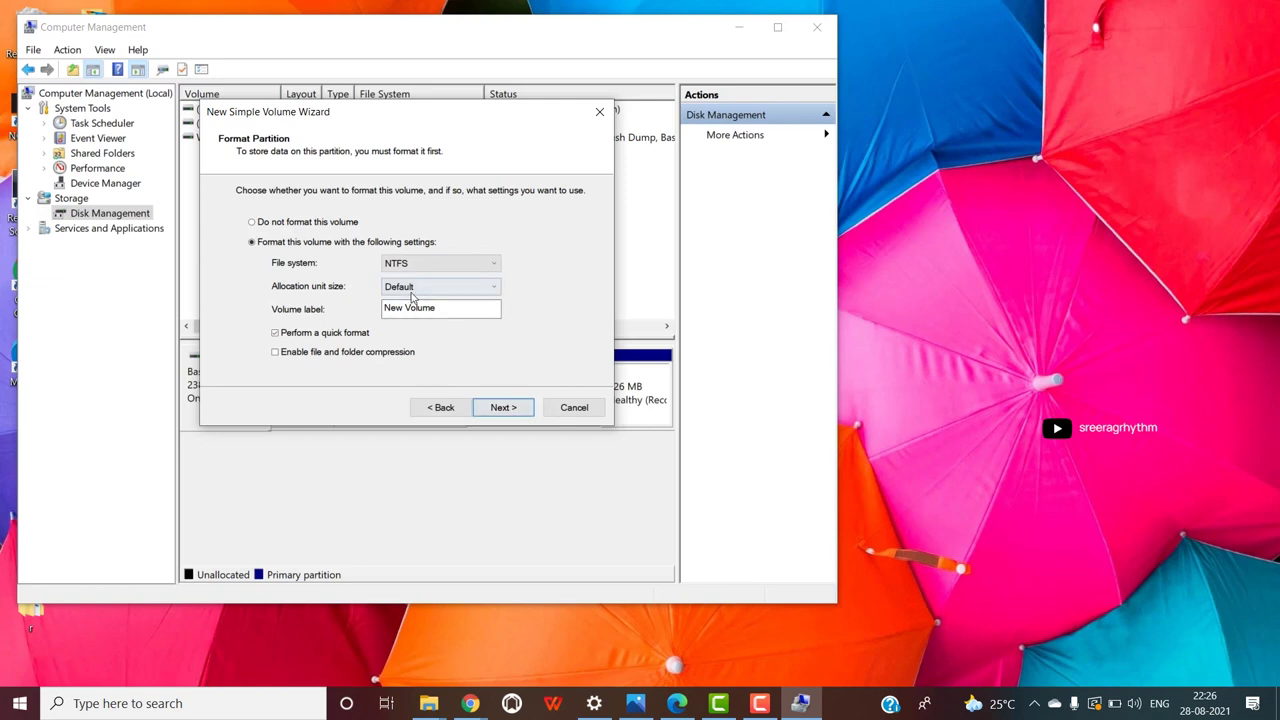
left_click(411, 300)
double_click(412, 310)
key("ctrl+a")
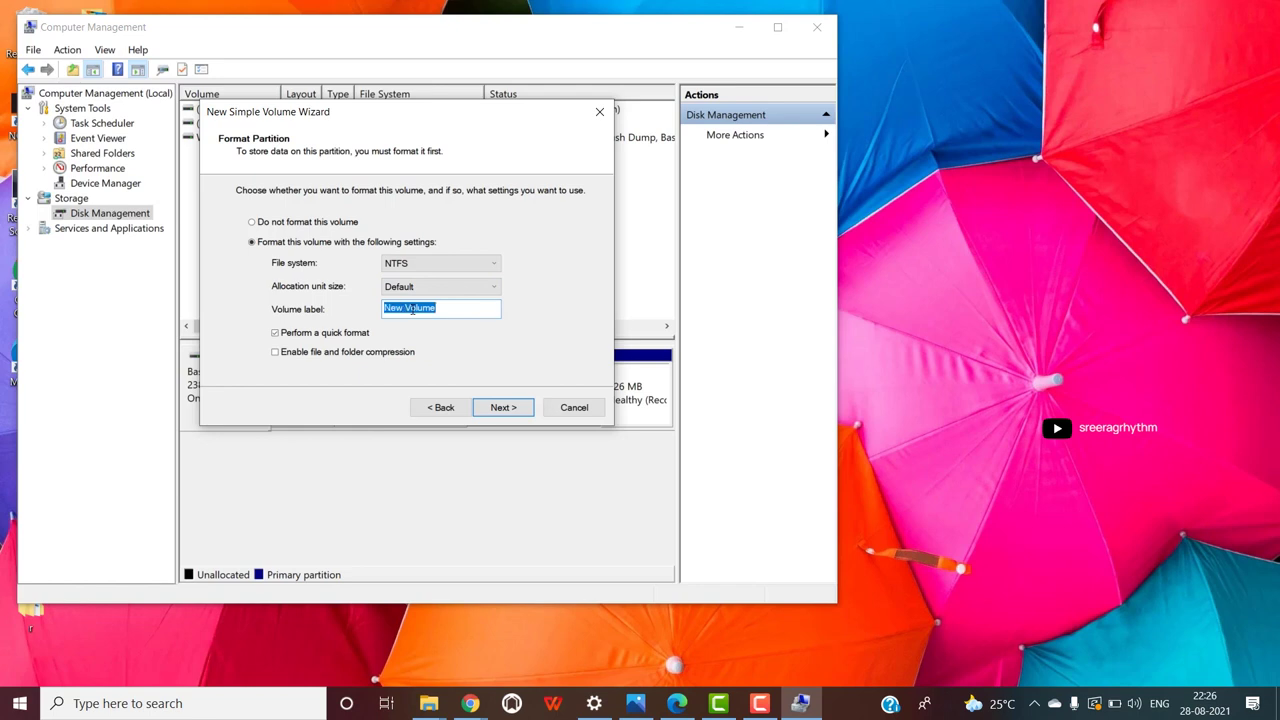
type("D")
Check the listed drives under This PC in File Explorer, and close that window.
key("super+e")
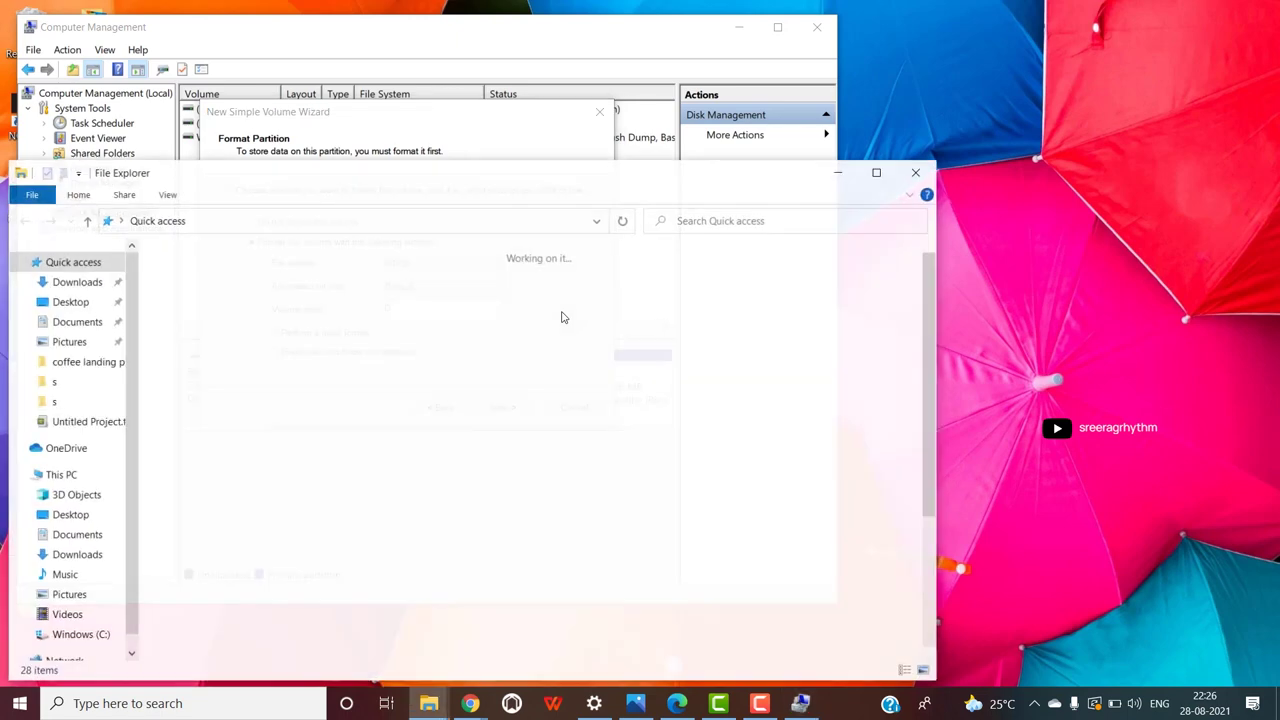
left_click(60, 476)
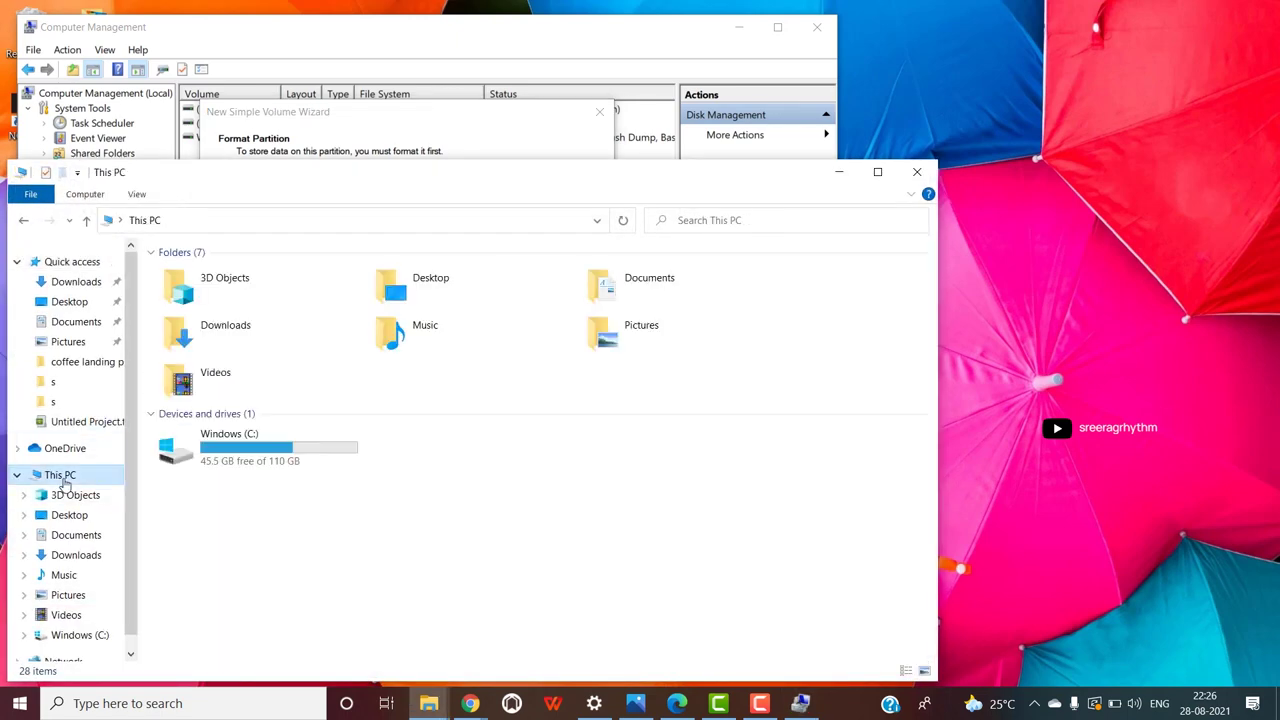
left_click(917, 172)
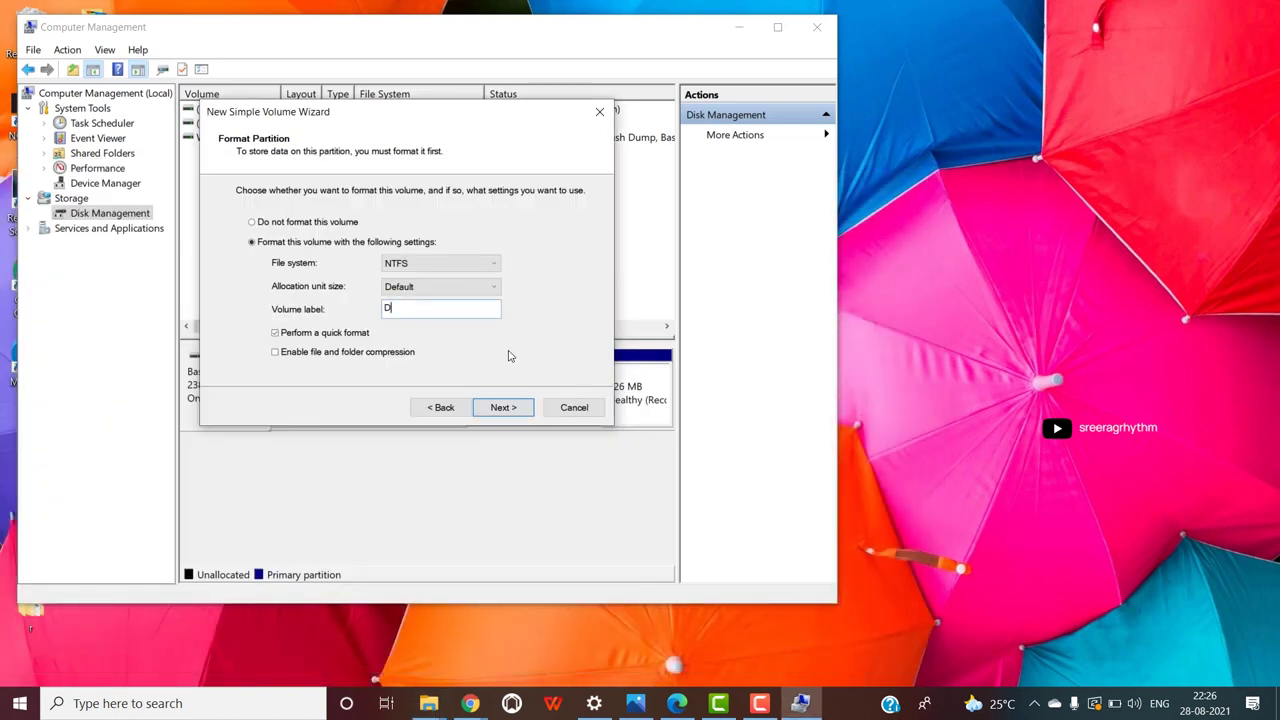
Review the allocation unit sizes, leave Default selected, and accept the NTFS quick-format settings.
left_click(461, 288)
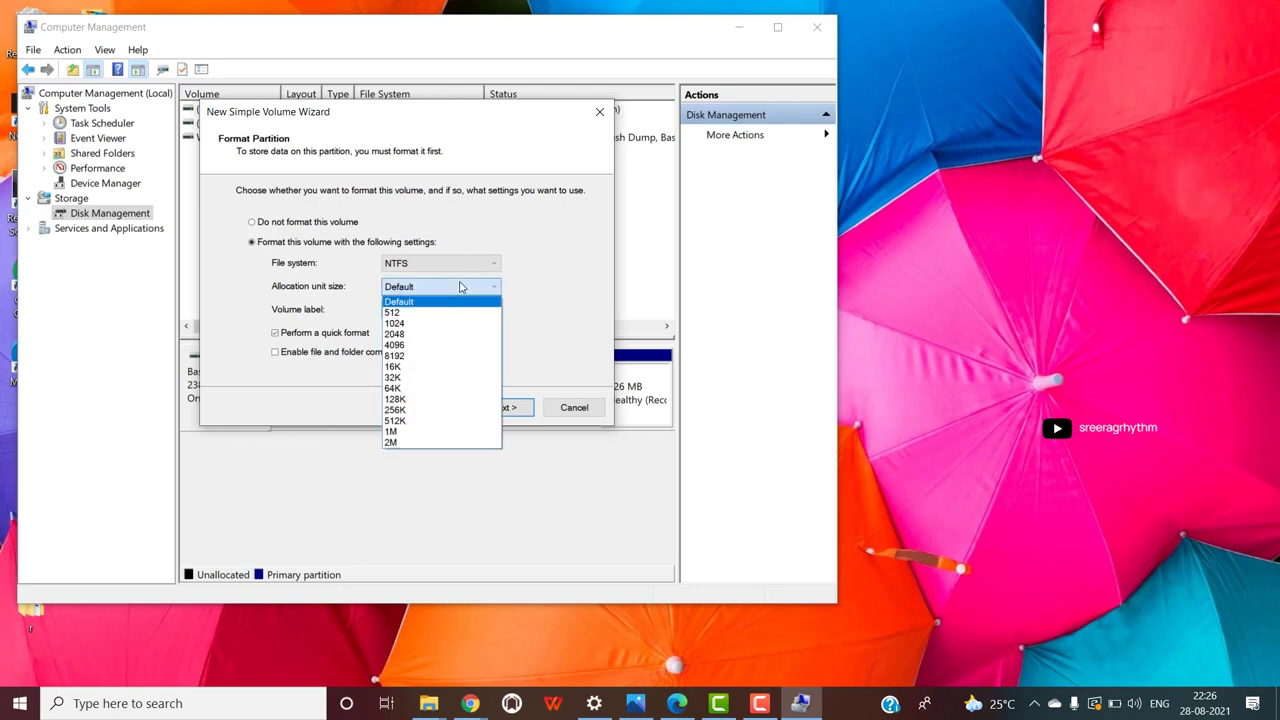
left_click(461, 287)
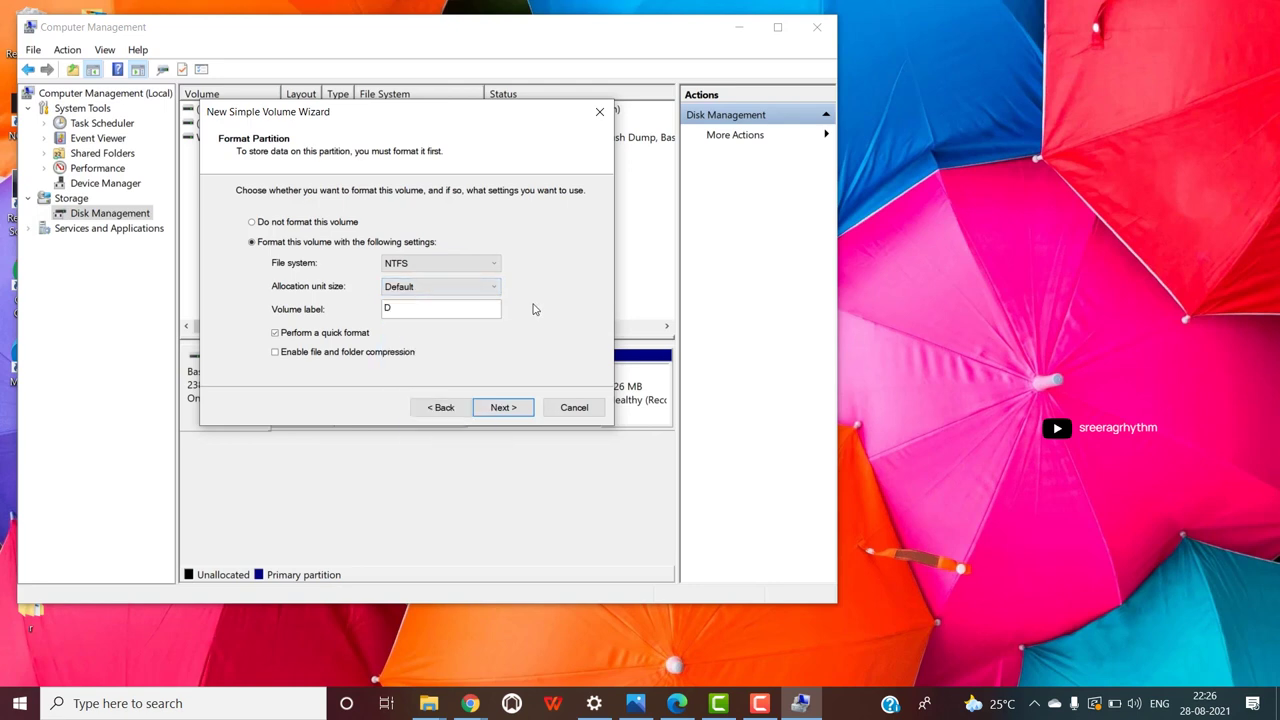
left_click(503, 408)
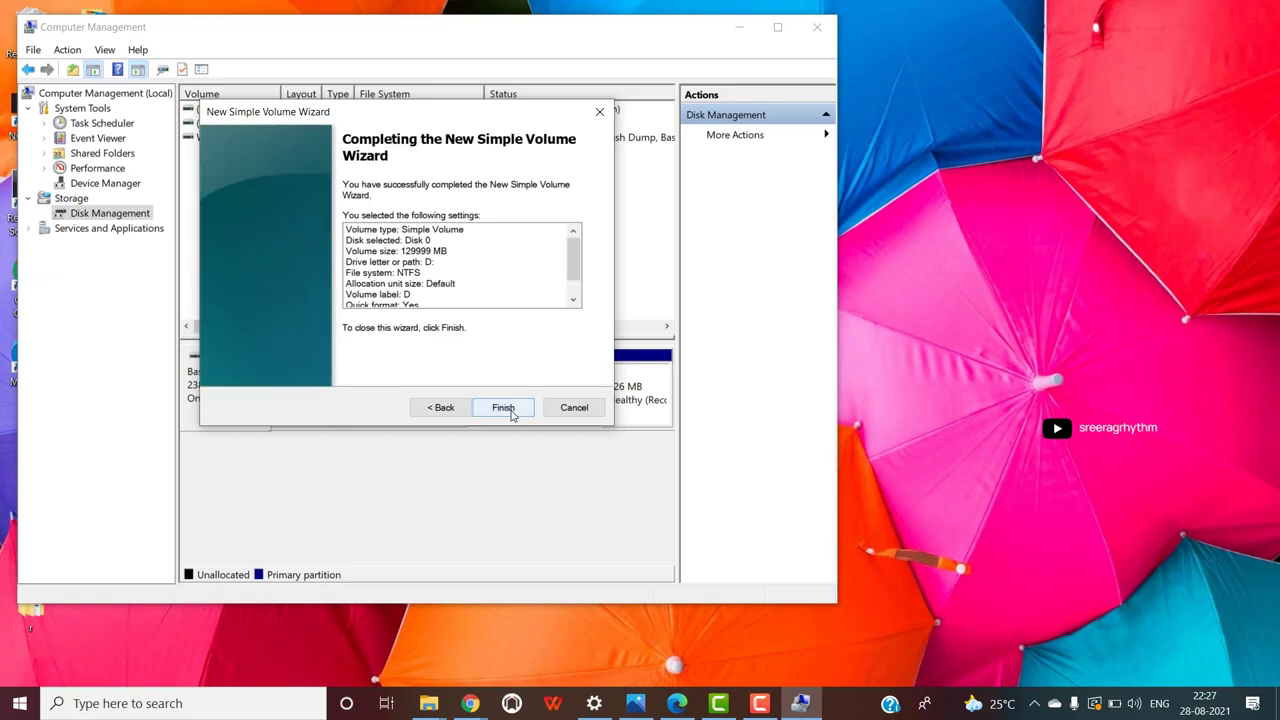
Finish creating the new D: volume and show the drives under This PC in File Explorer.
left_click(505, 409)
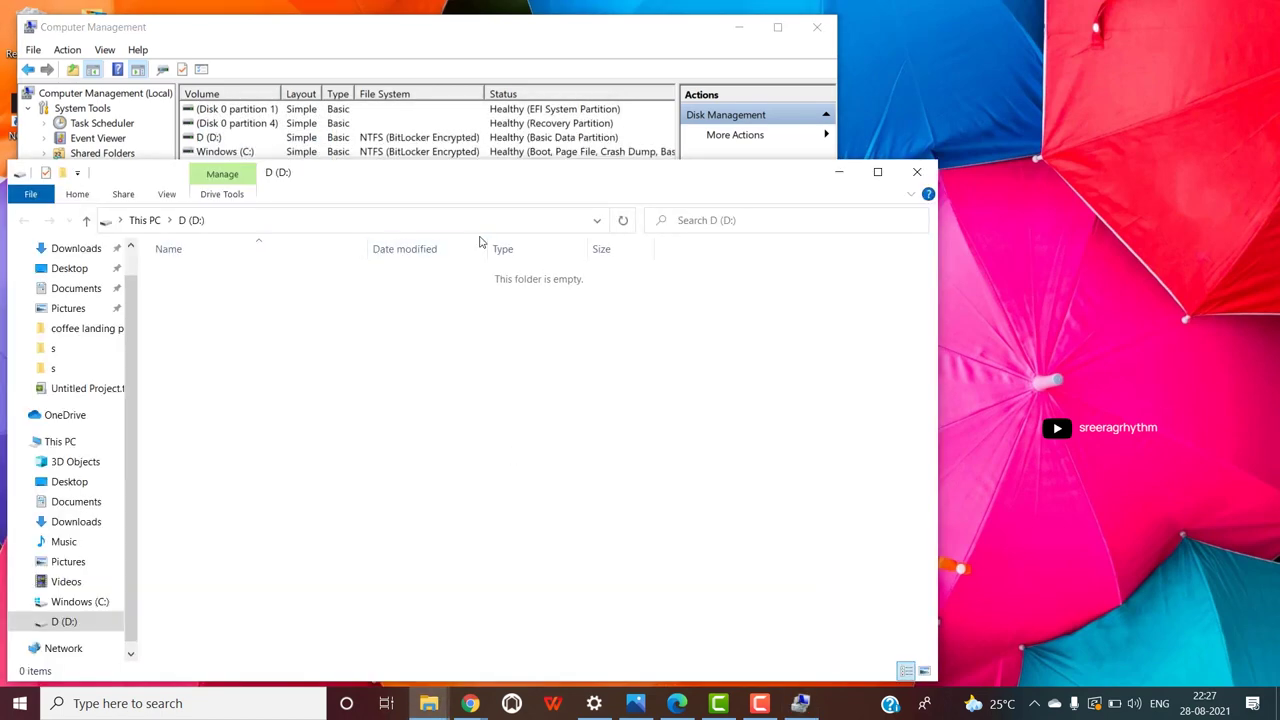
left_click(142, 220)
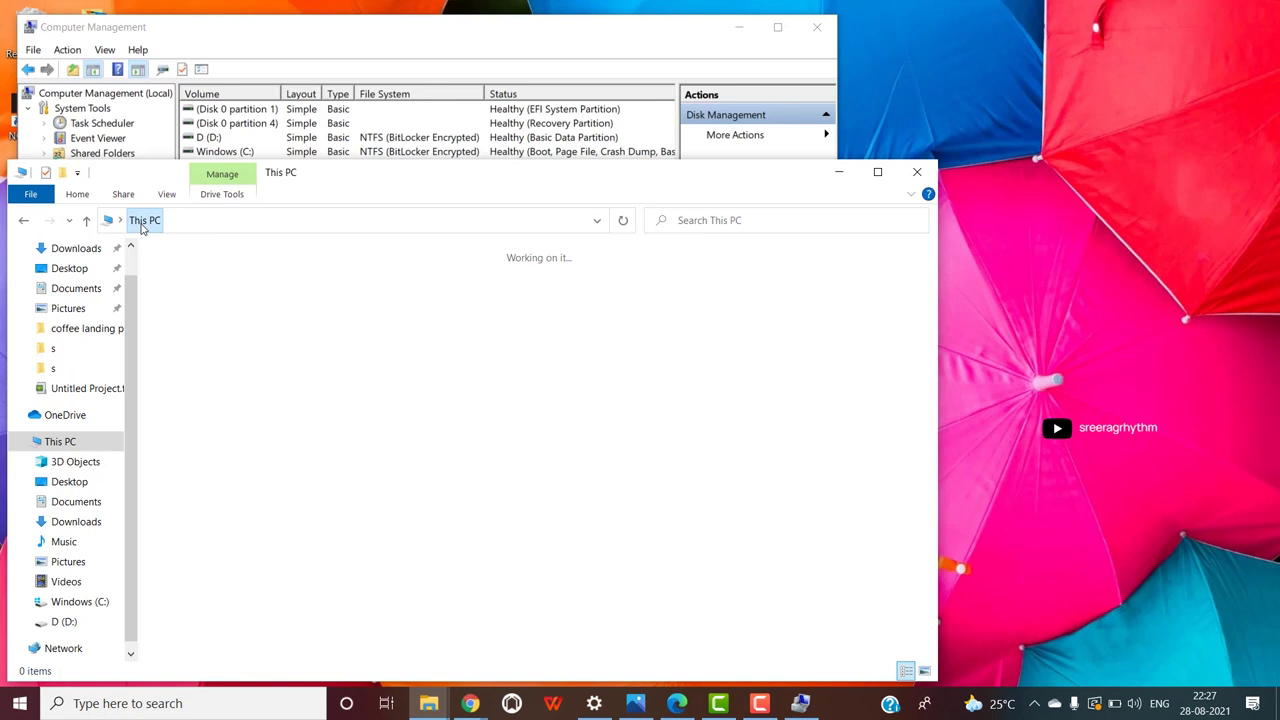
left_click(346, 539)
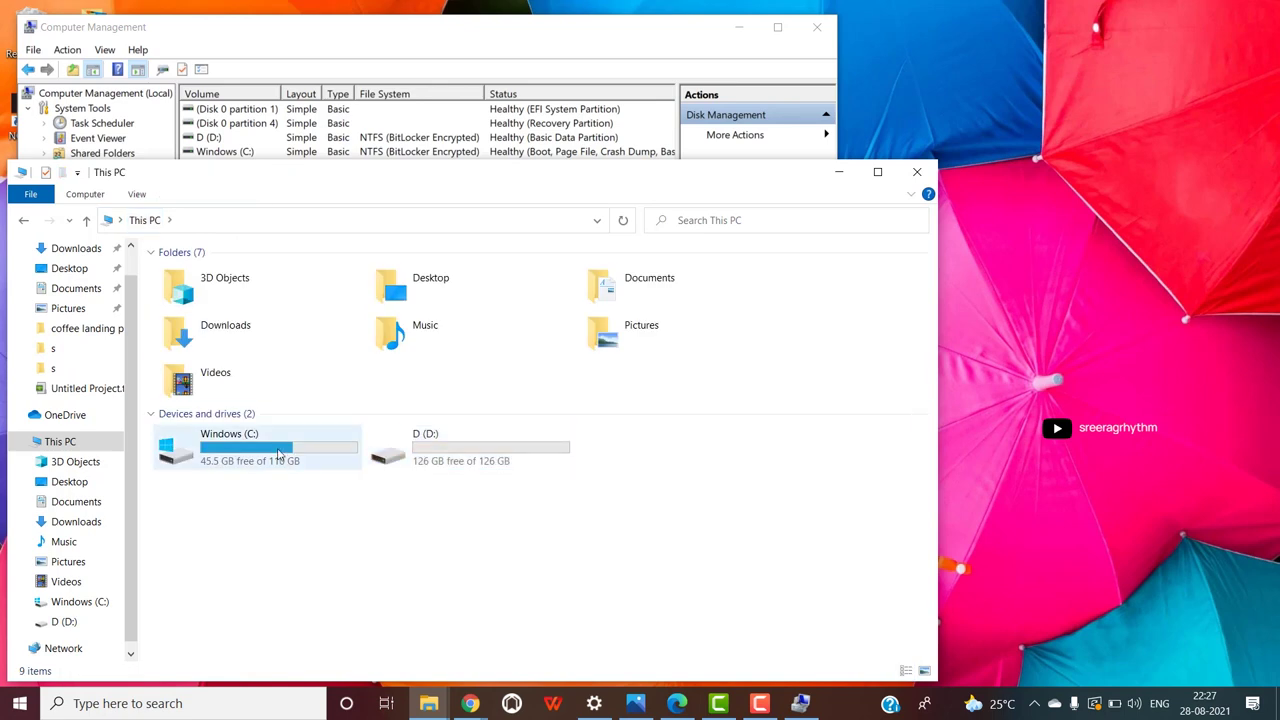
Open the D: drive and create a new folder in it, keeping the default name.
double_click(430, 468)
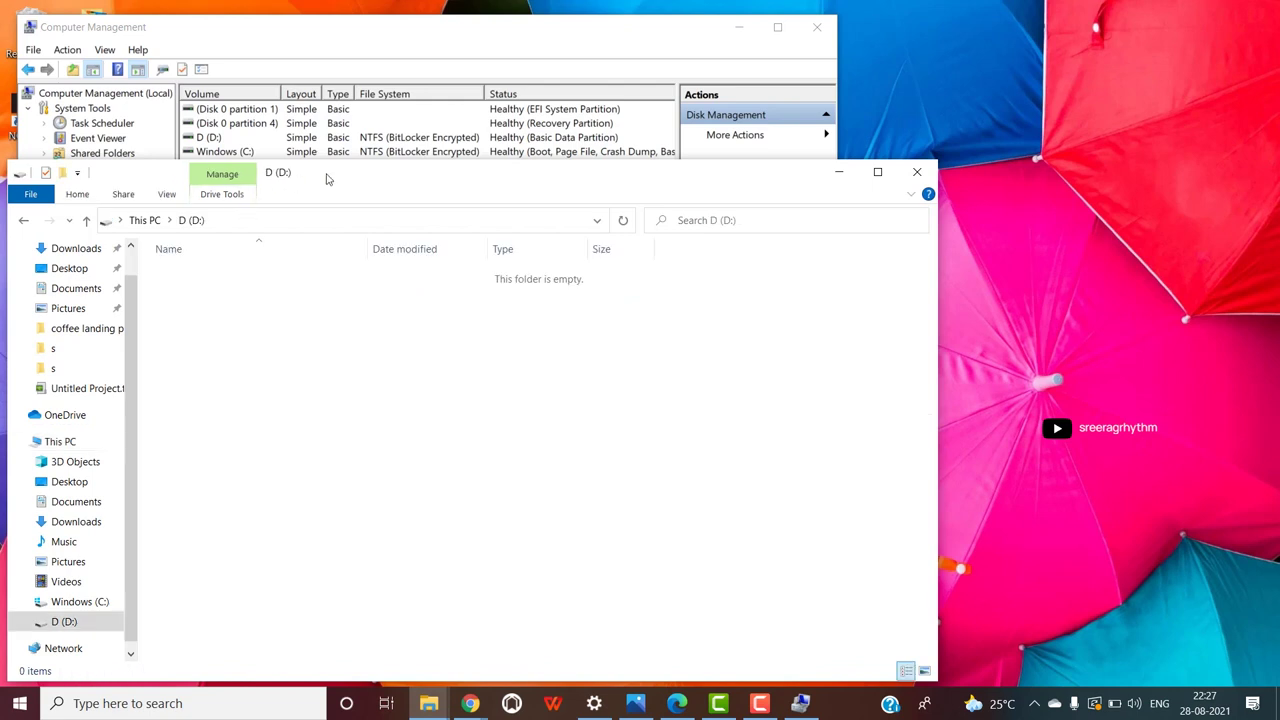
right_click(406, 337)
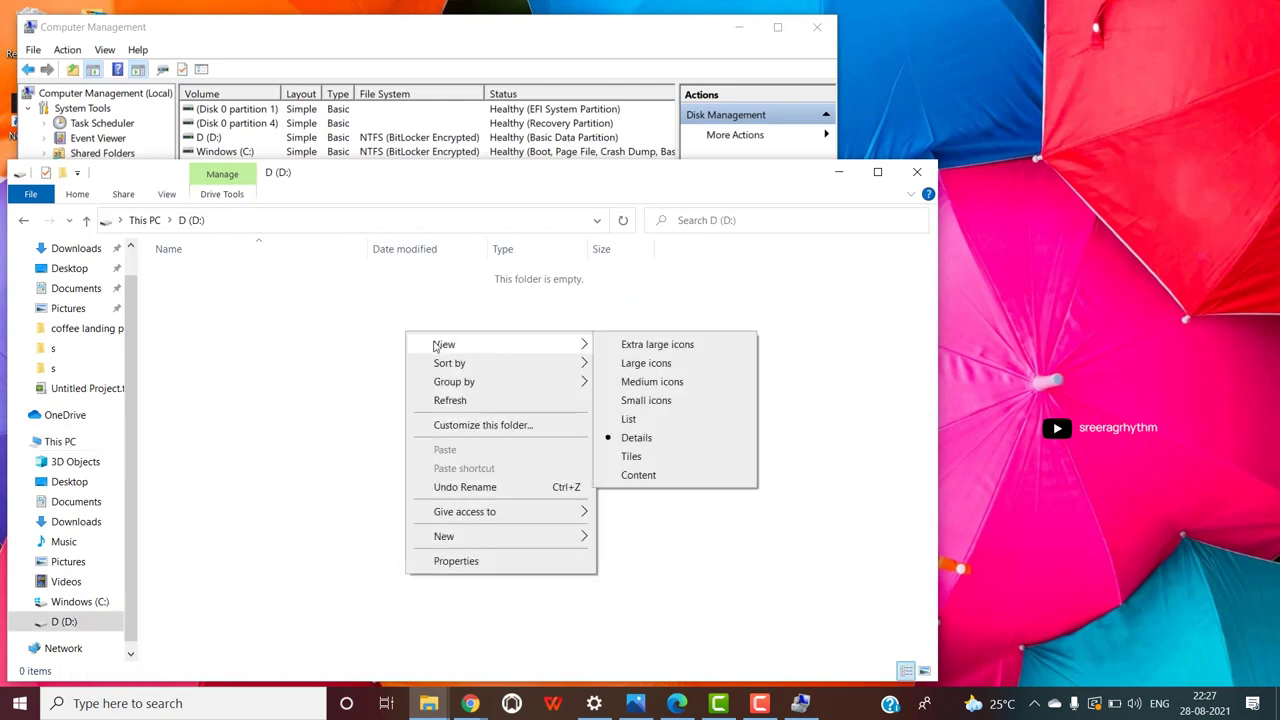
mouse_move(480, 537)
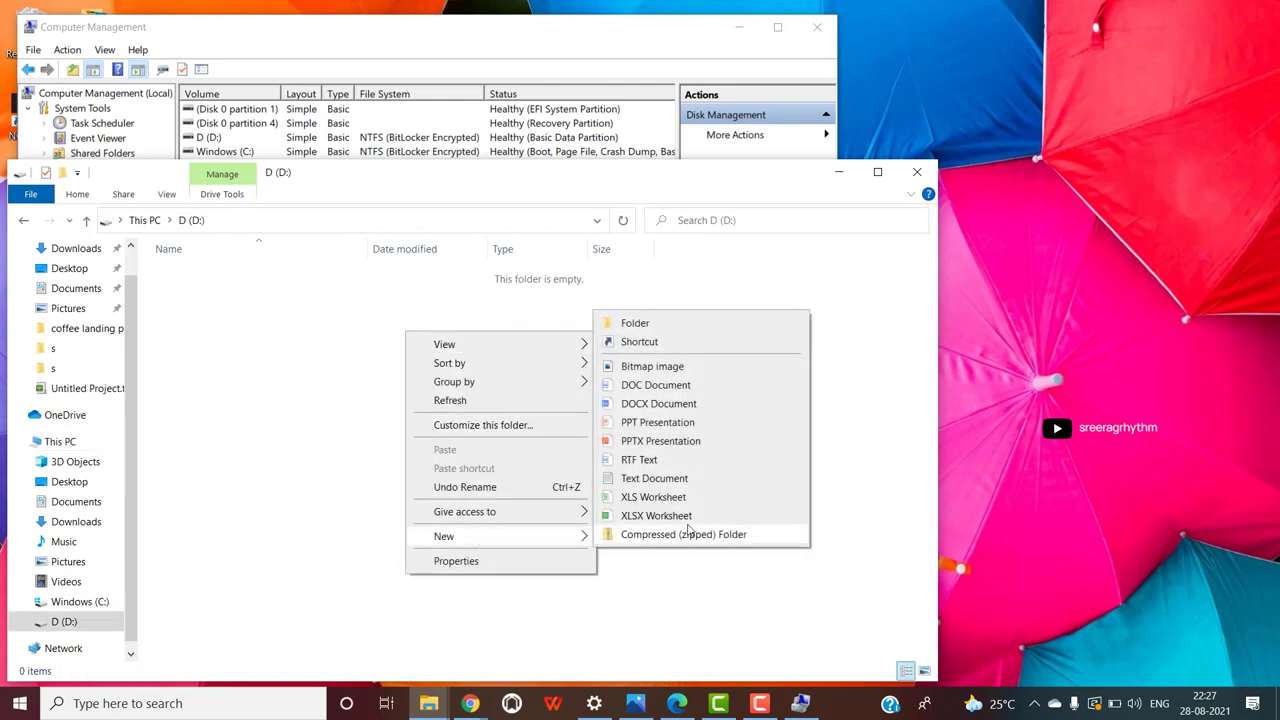
left_click(638, 325)
left_click(420, 400)
left_click(420, 400)
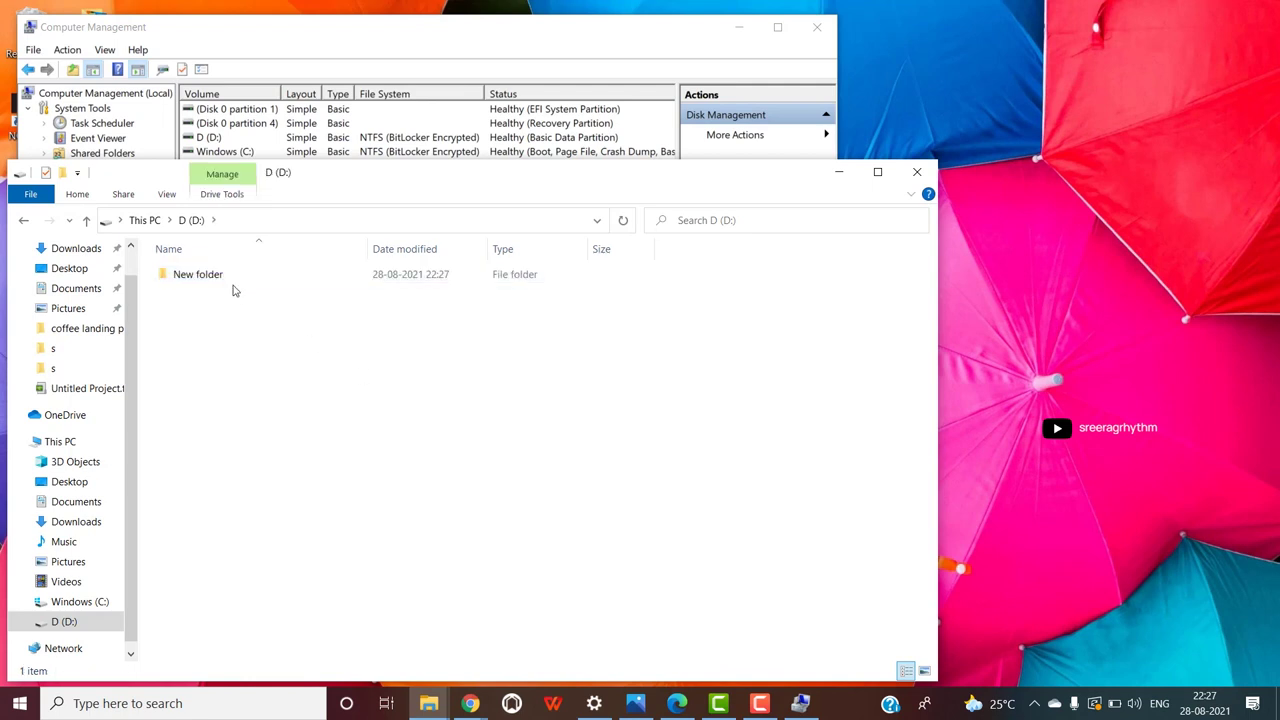
Delete the new folder from the D: drive.
left_click(209, 278)
right_click(209, 277)
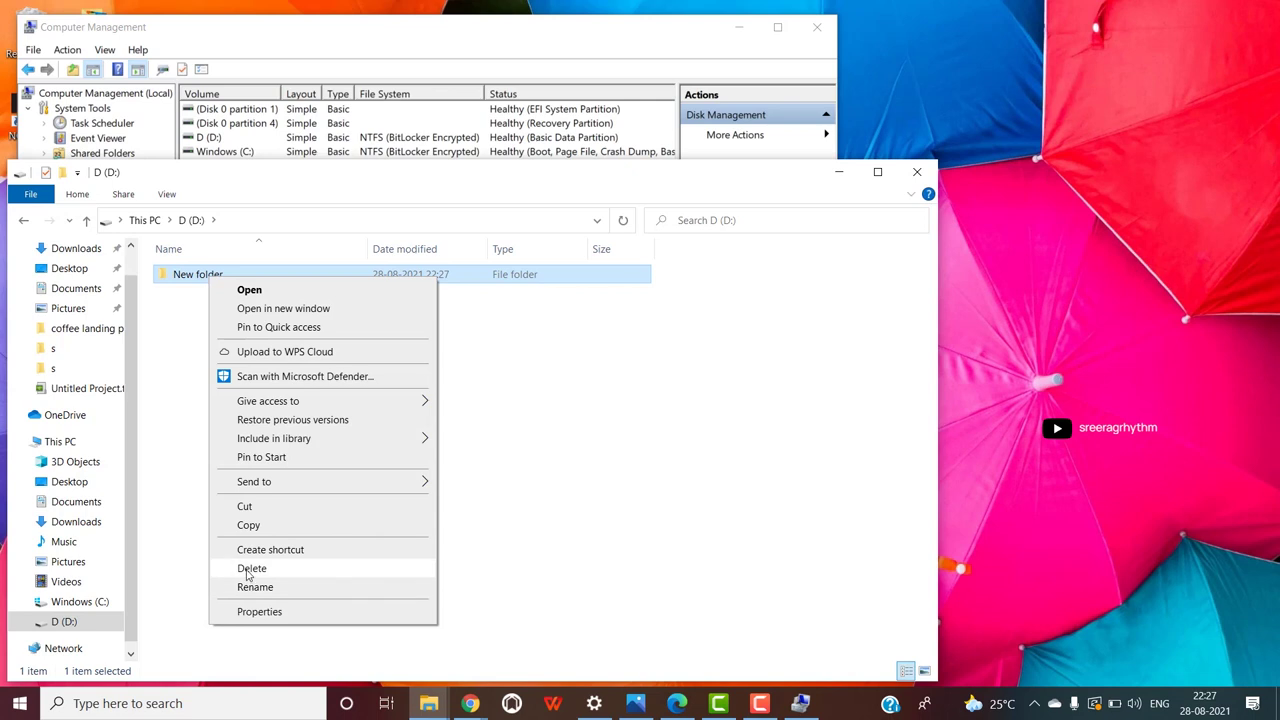
left_click(248, 572)
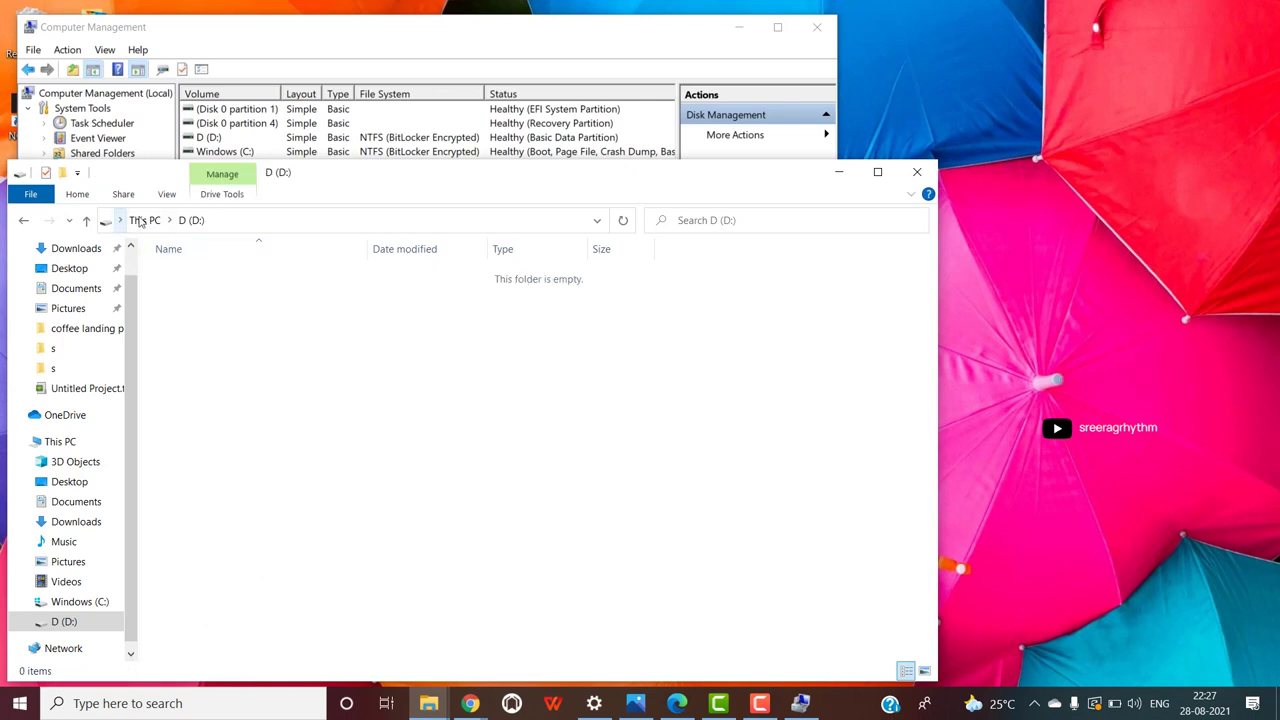
Check the drives under This PC, and bring the Computer Management window forward to review Disk 0's partitions.
left_click(144, 220)
left_click(270, 517)
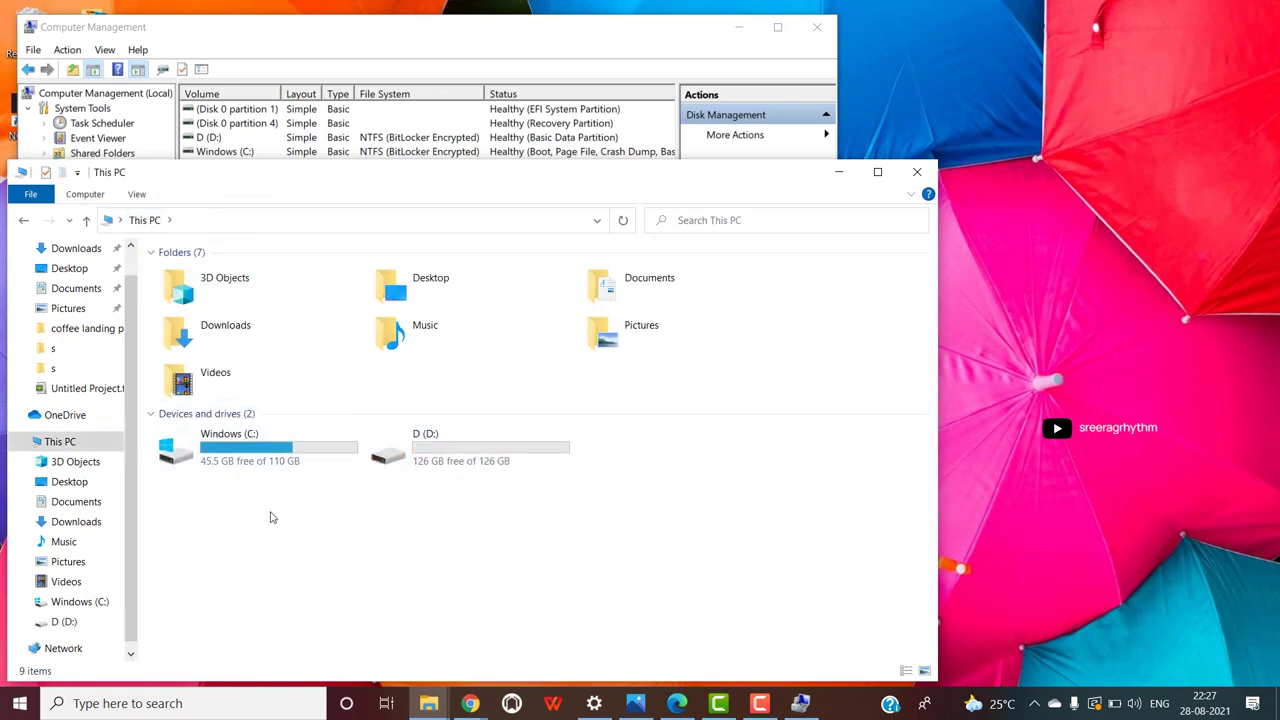
left_click(664, 38)
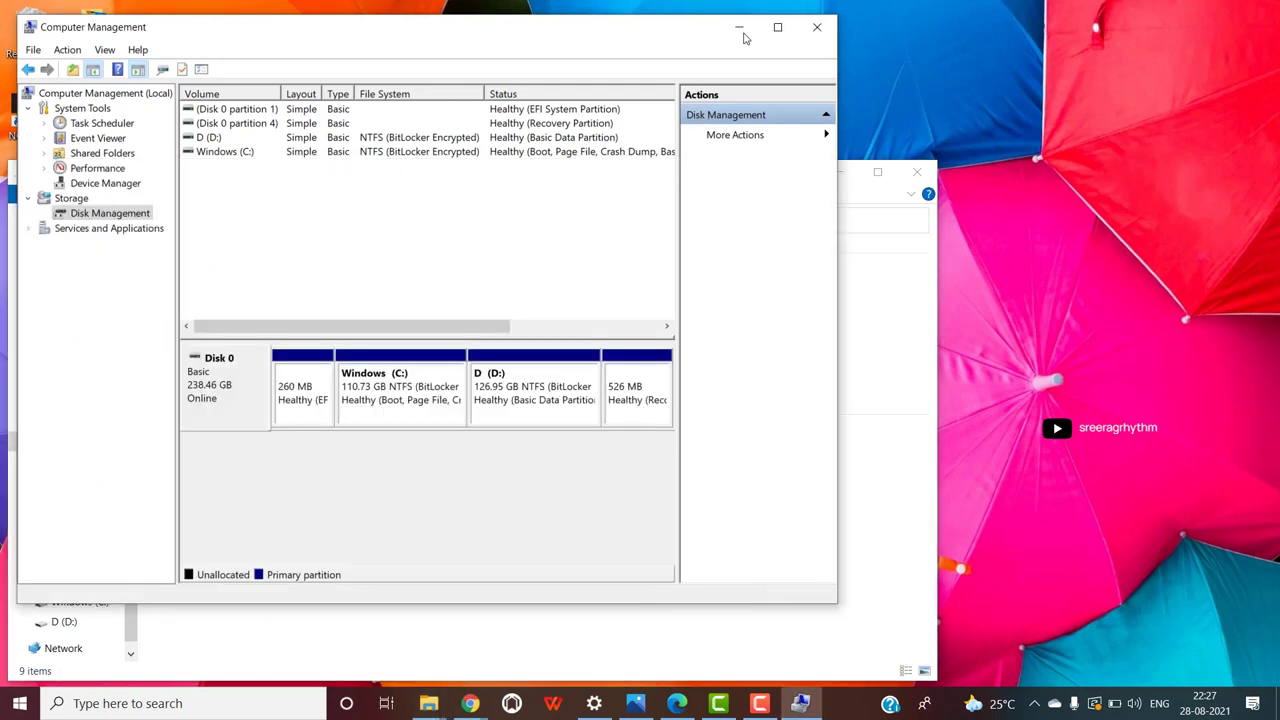
left_click_drag(664, 38, 809, 39)
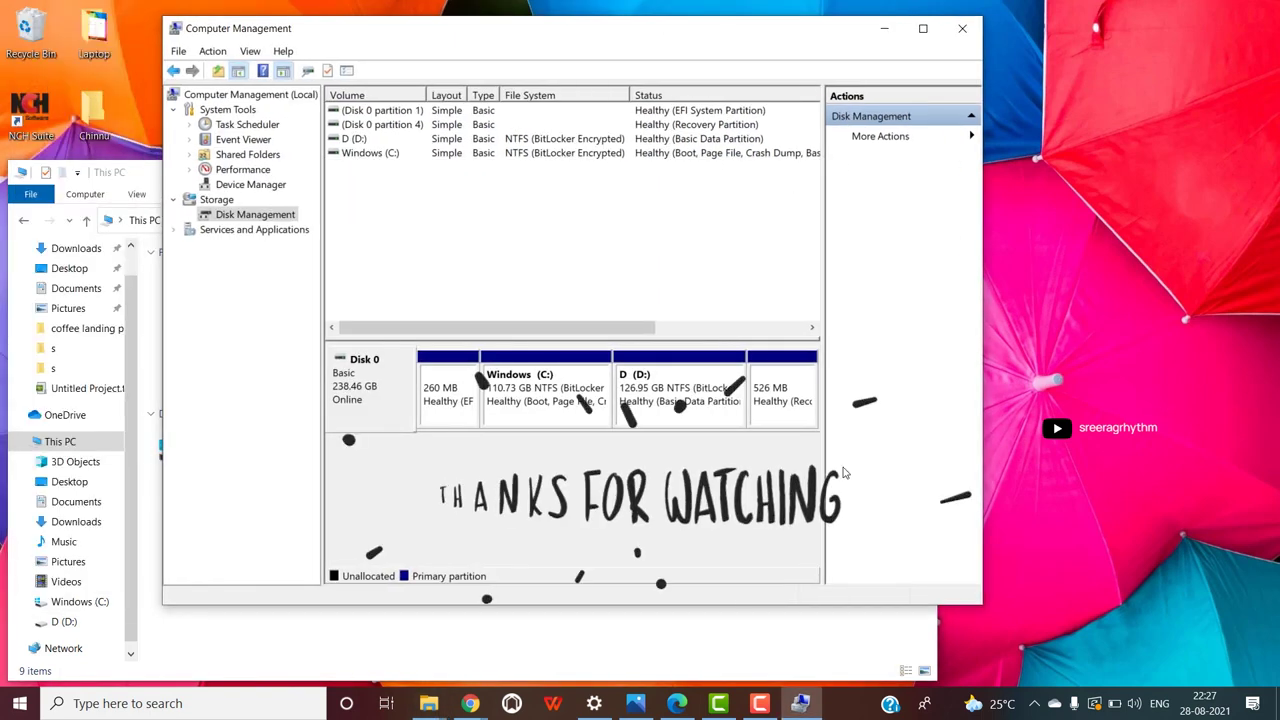
left_click(760, 704)
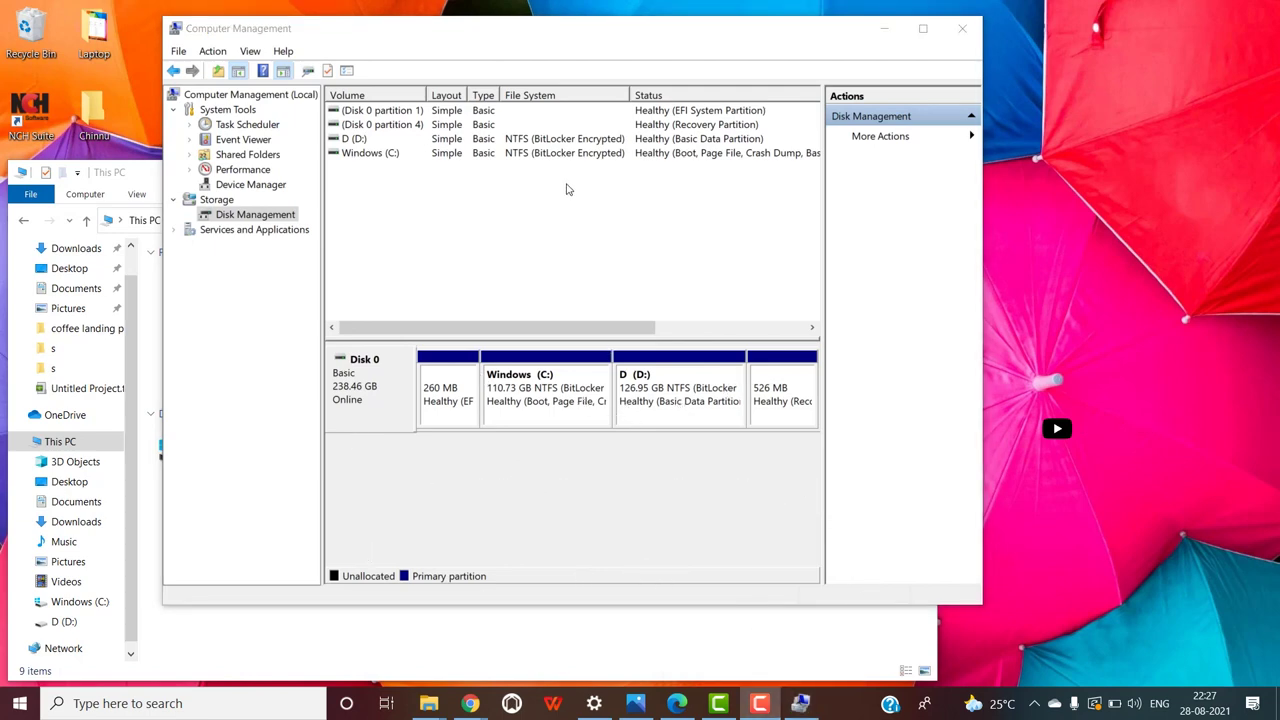